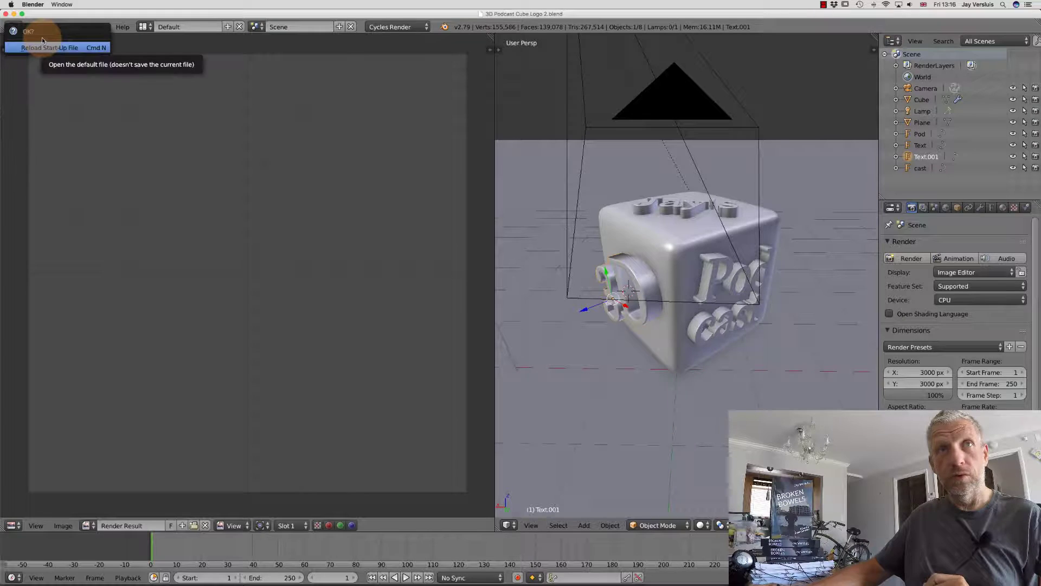
- Start a new scene from the start-up file and delete the default cube
left_click(49, 47)
scroll(411, 337, "left", 10)
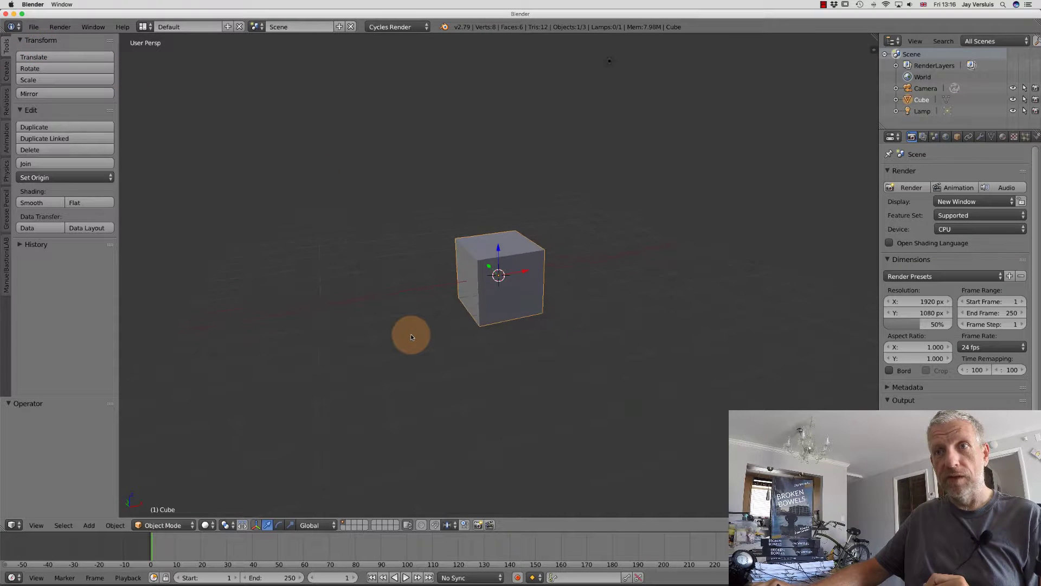
scroll(411, 337, "left", 5)
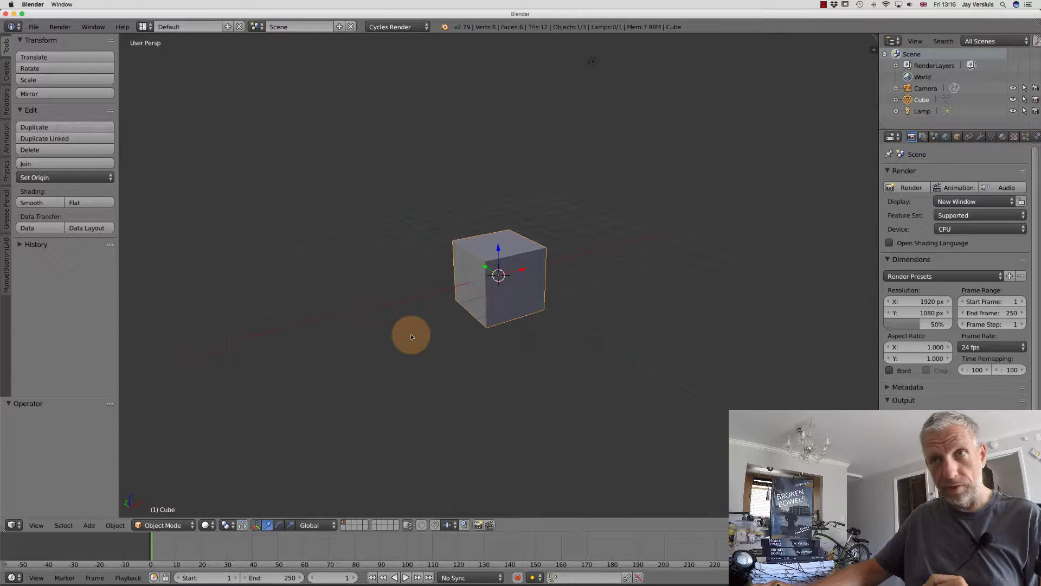
key("x")
left_click(510, 302)
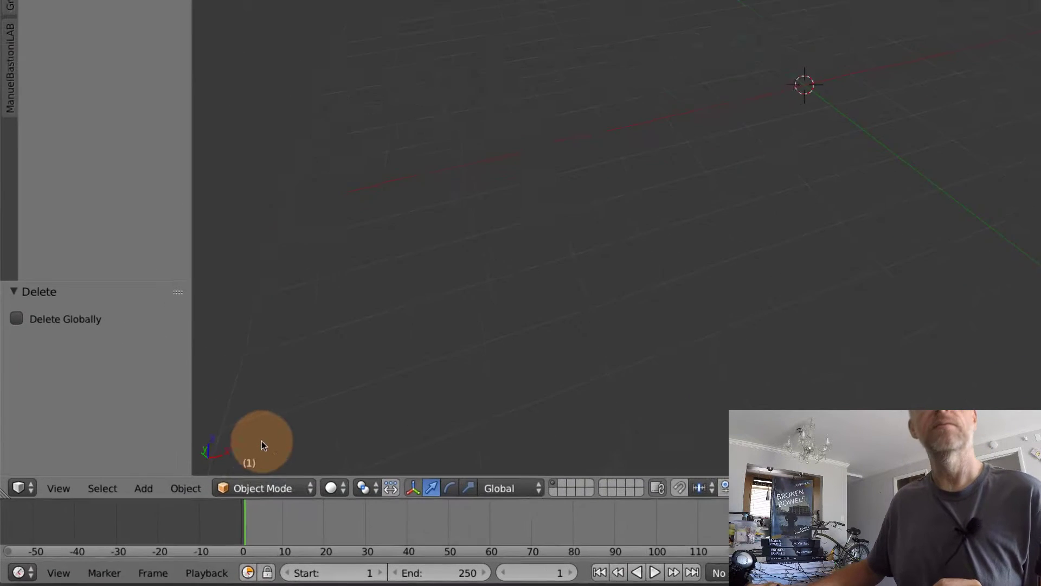
- Add a text object at the scene origin
left_click(142, 487)
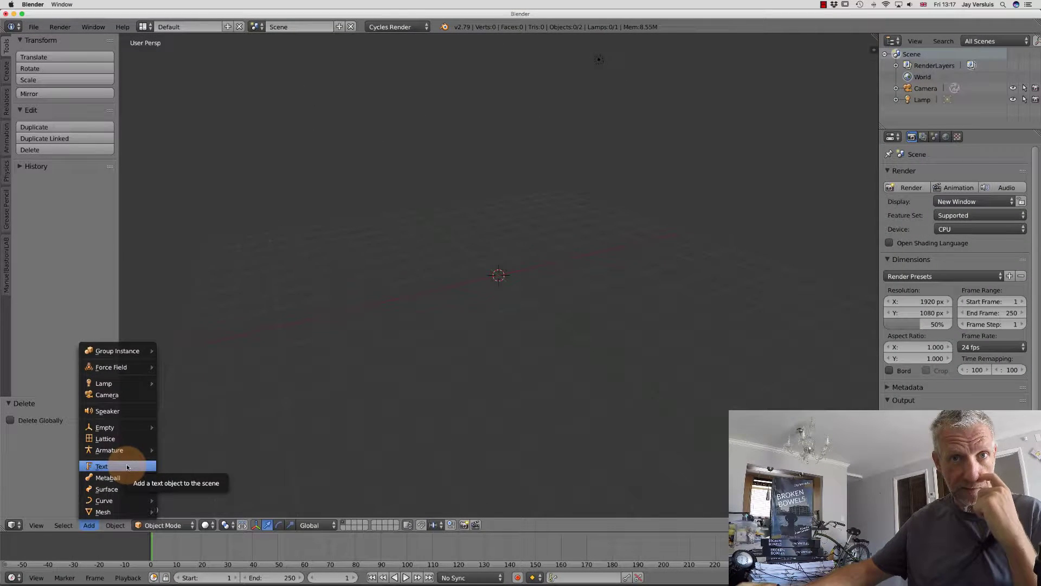
left_click(128, 468)
scroll(528, 329, "up", 8)
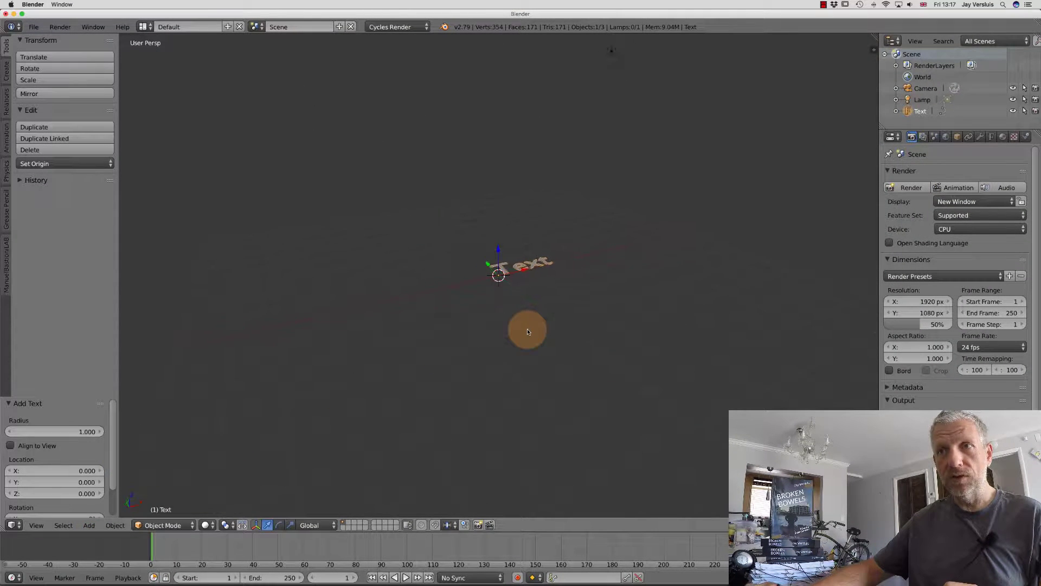
scroll(527, 328, "up", 6)
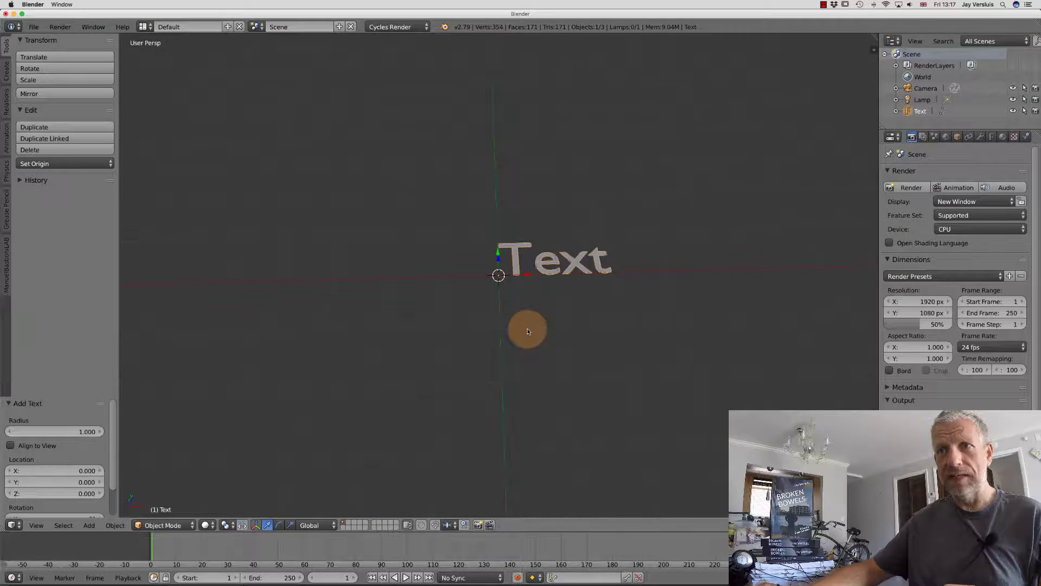
scroll(527, 327, "down", 5)
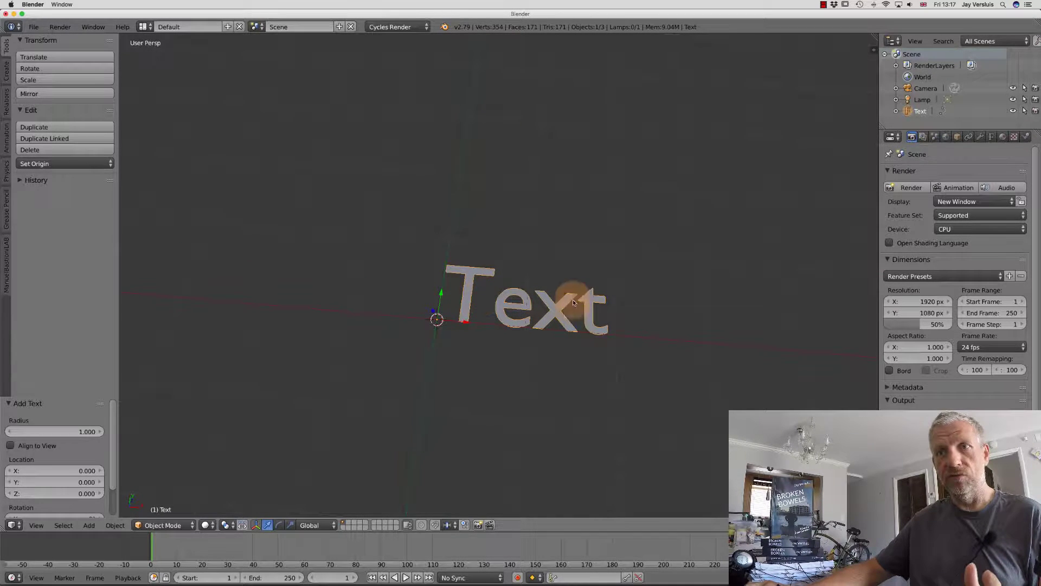
scroll(522, 348, "down", 2)
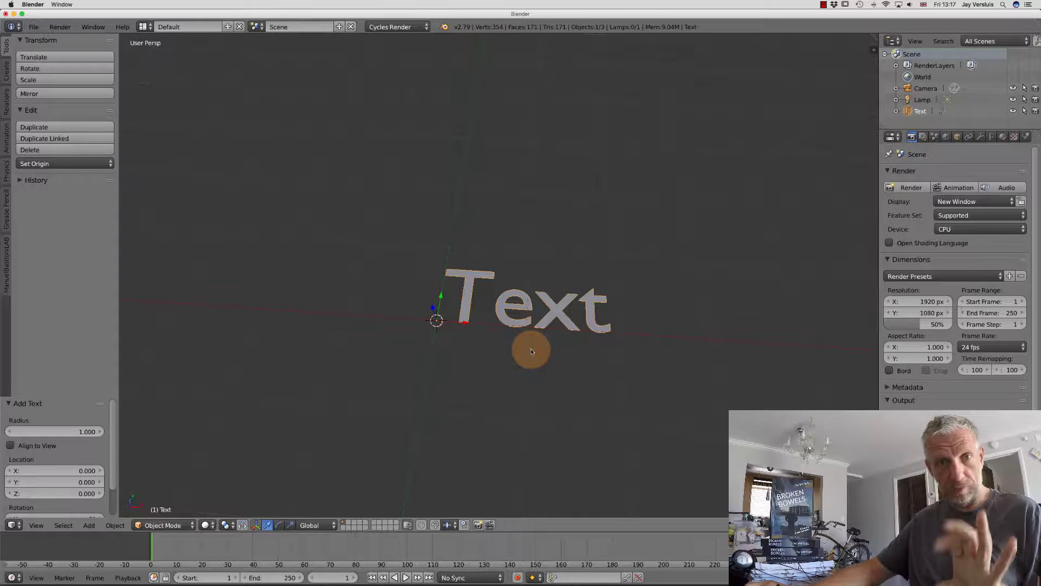
- Make the text object editable and append the sample letters "fhjg" to it
key("Tab")
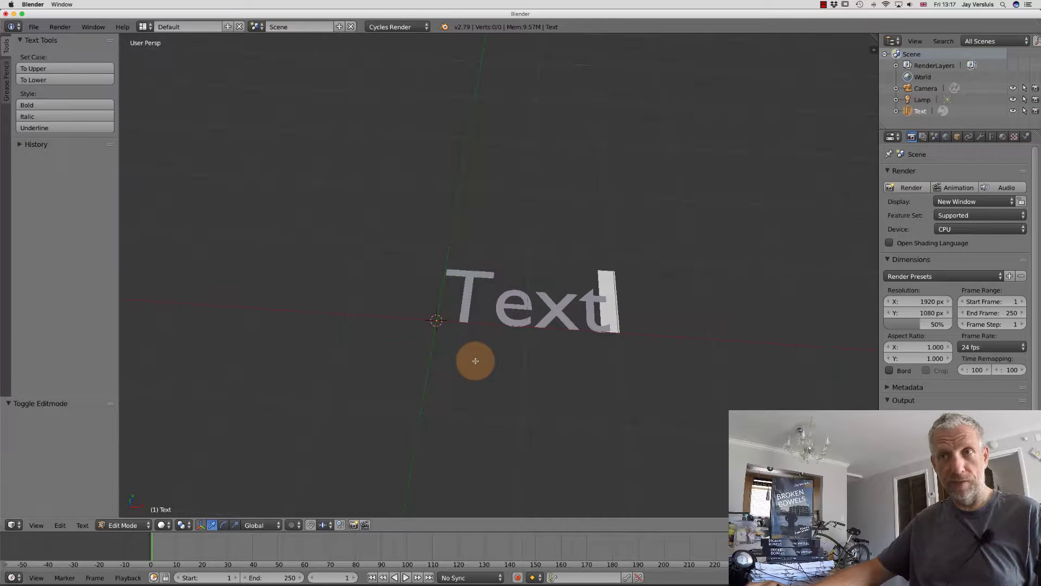
key("Tab")
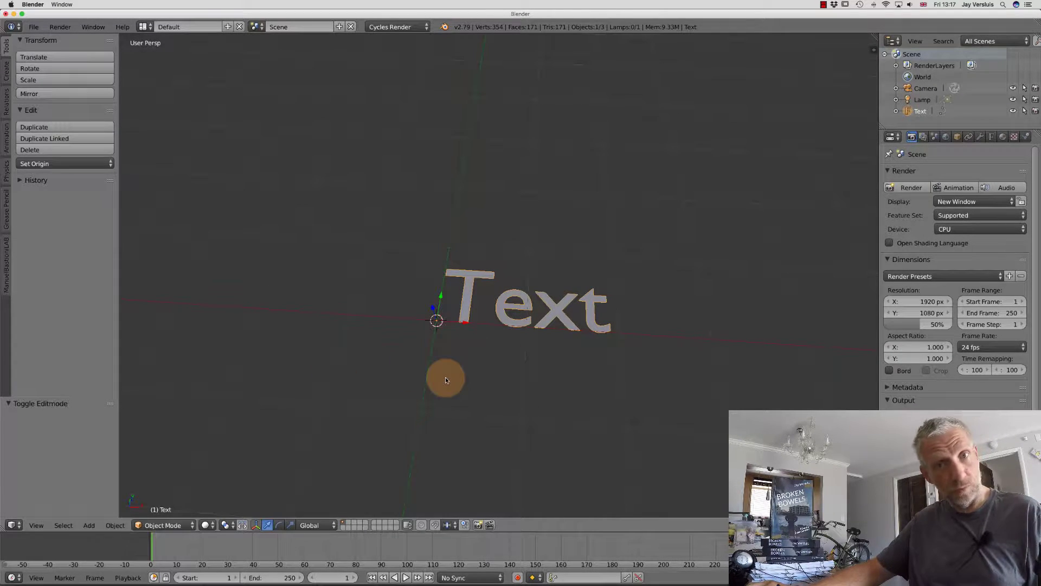
key("Tab")
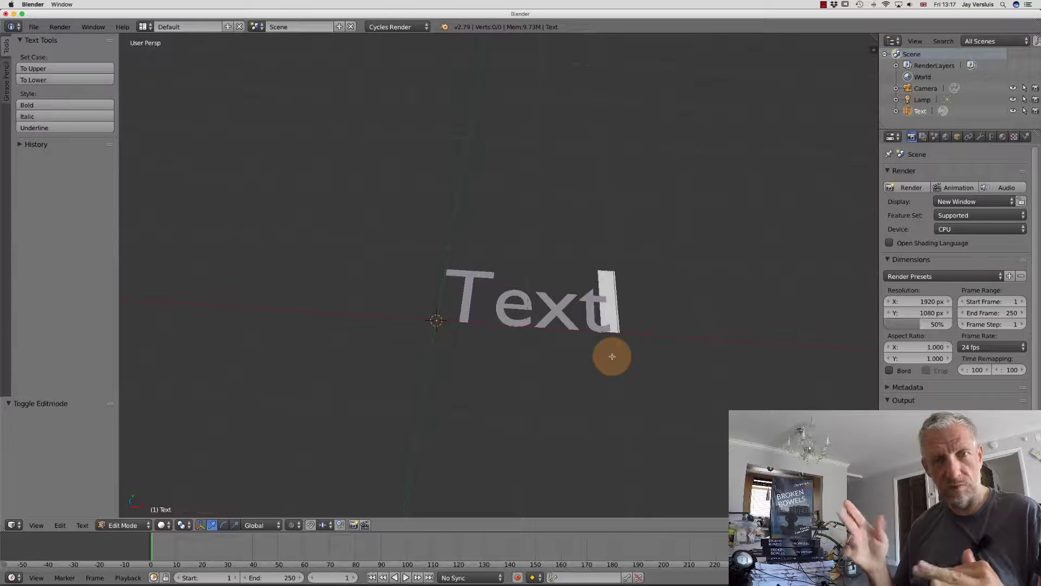
type("fhjg")
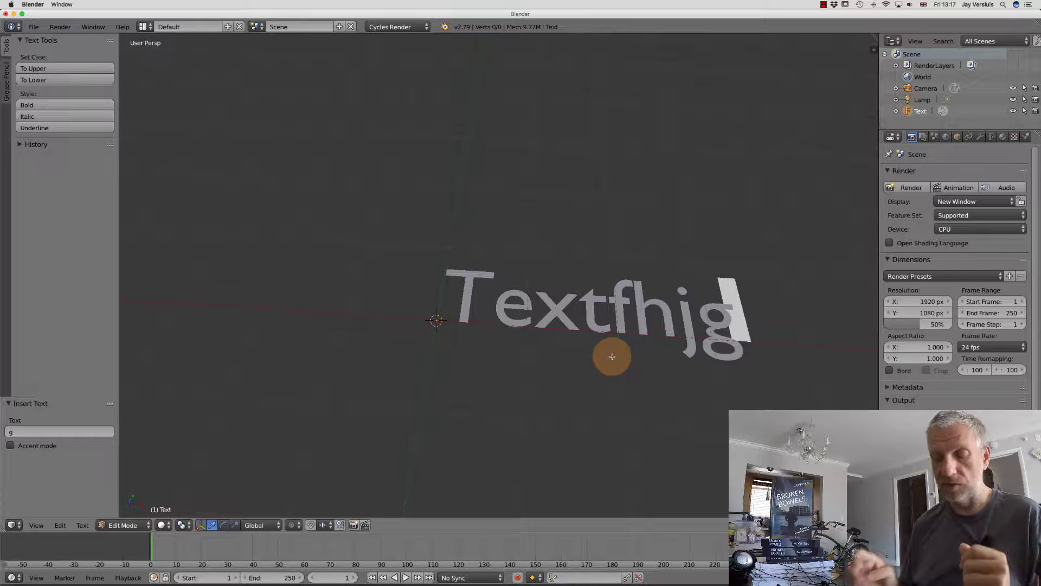
- Erase all characters of the text object, including the original word "Text"
key("BackSpace")
key("BackSpace")
key("BackSpace")
key("BackSpace")
key("BackSpace")
key("BackSpace")
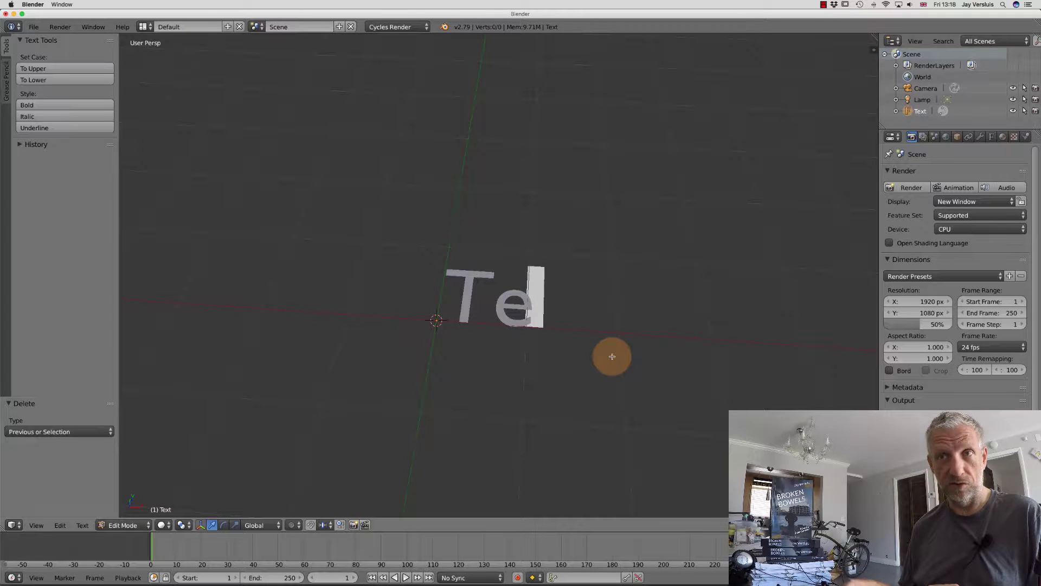
key("BackSpace")
key("BackSpace")
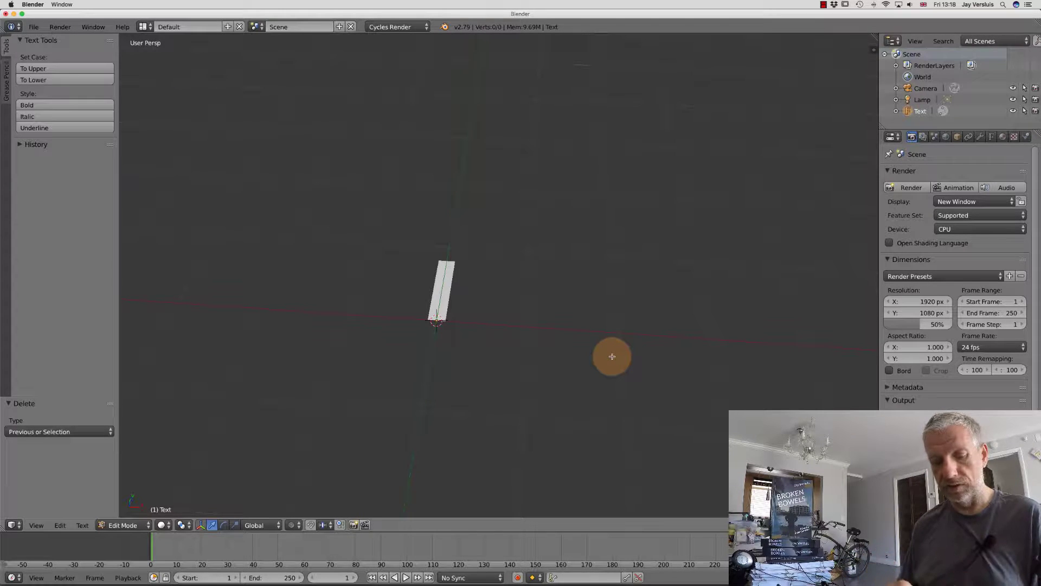
- Try the word "Screencast" as the text object's content and erase it again
type("Screen")
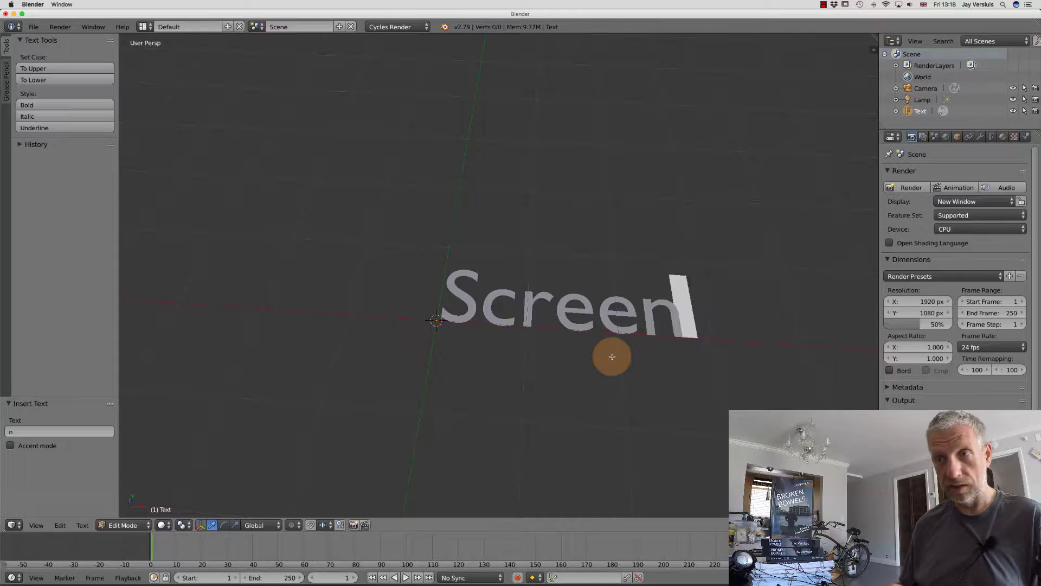
type("cast")
key("BackSpace")
key("BackSpace")
key("BackSpace")
key("BackSpace")
key("BackSpace")
key("BackSpace")
key("BackSpace")
key("BackSpace")
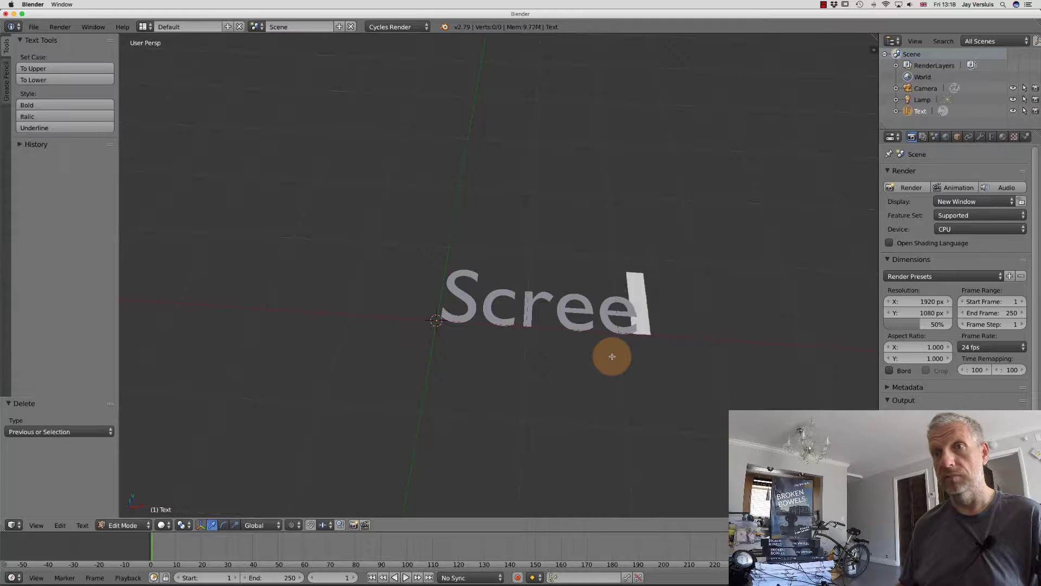
key("BackSpace")
key("BackSpace")
- Try the word "YouTube" as the text object's content and erase it again
type("YouTube")
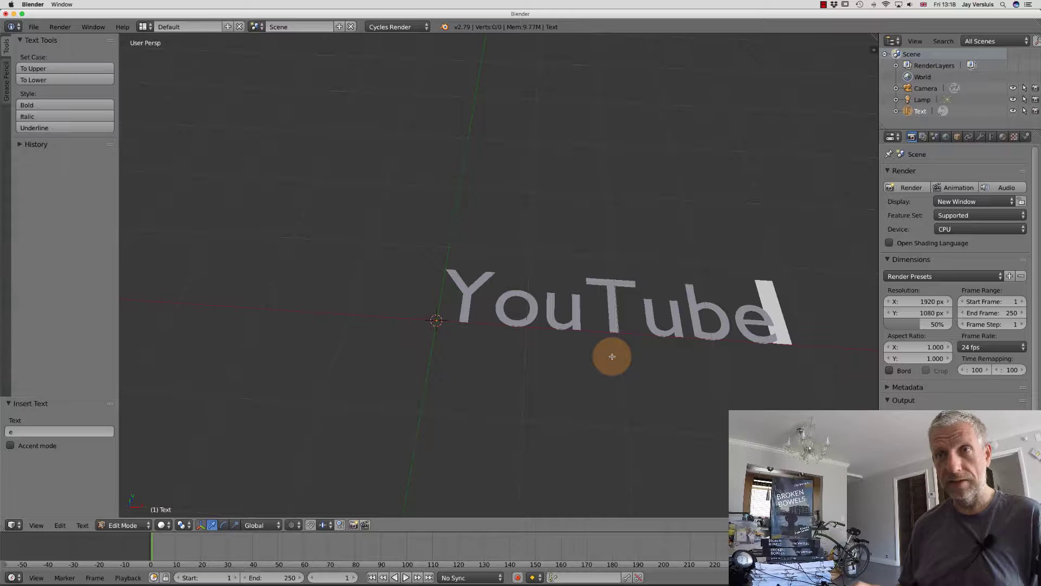
key("BackSpace")
key("BackSpace")
key("BackSpace")
key("BackSpace")
key("BackSpace")
key("BackSpace")
key("BackSpace")
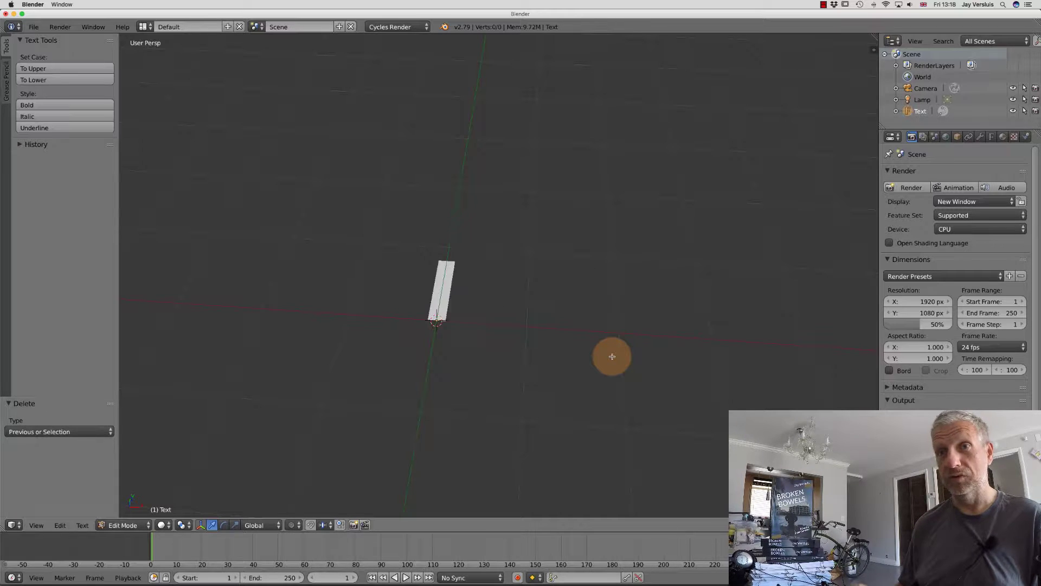
- Enter "Screencast" as the text object's content and return to Object Mode
type("Screencast")
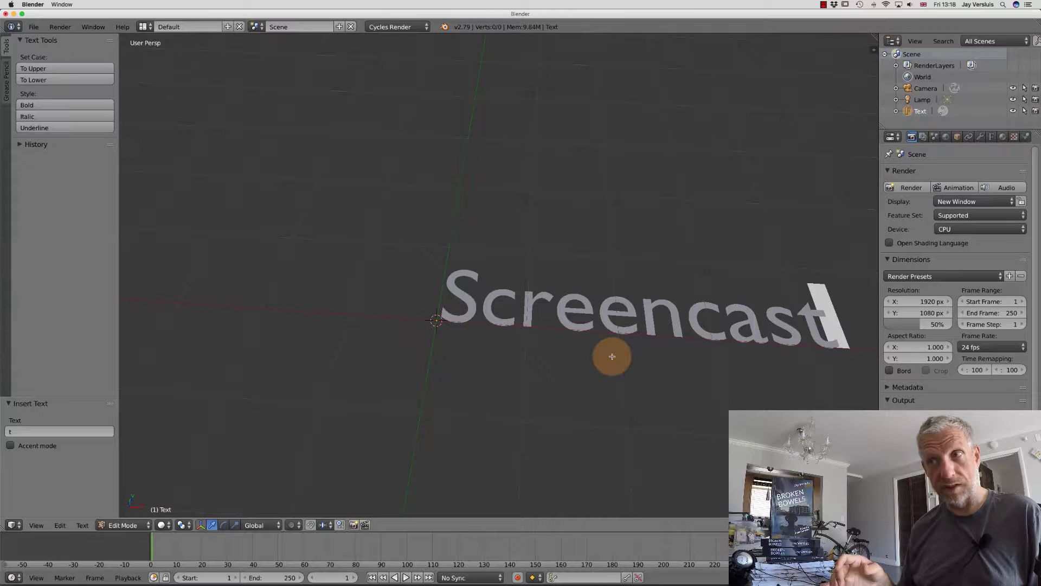
key("Tab")
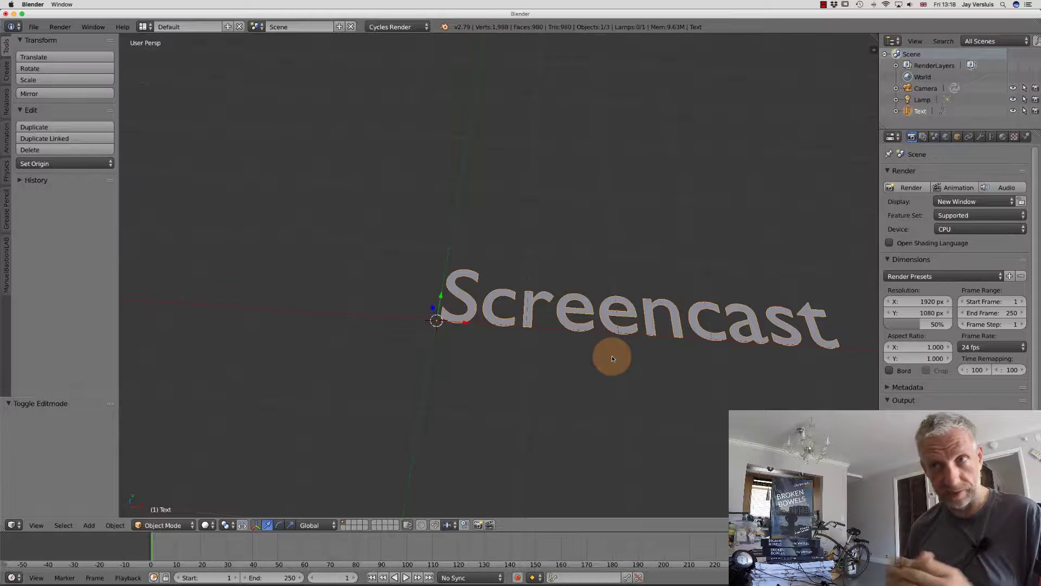
- Examine the "Screencast" text from above and edge-on to judge its thickness
scroll(612, 356, "right", 5, "shift")
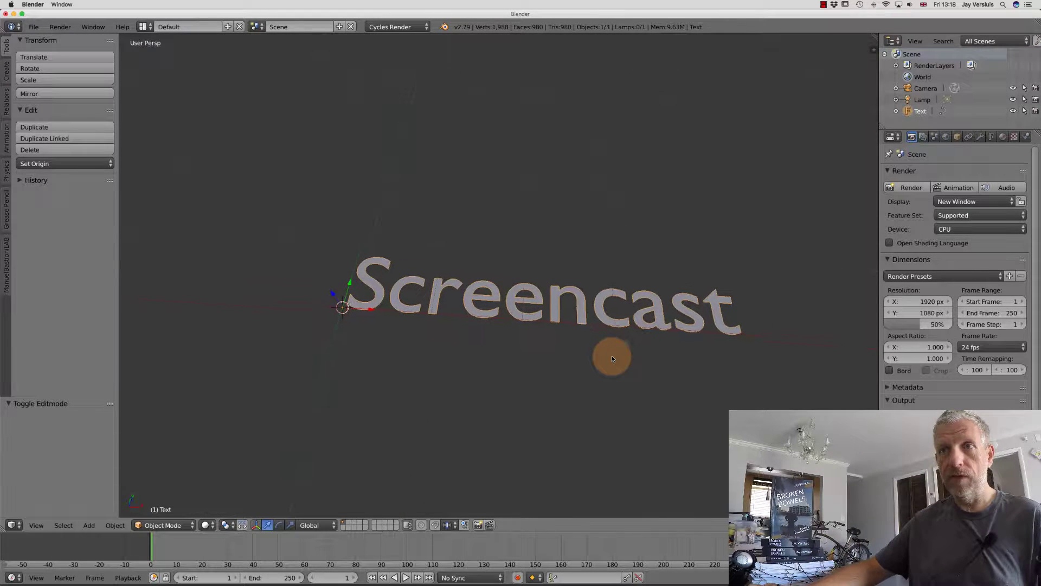
scroll(611, 353, "up", 2, "ctrl")
scroll(612, 351, "down", 1, "ctrl")
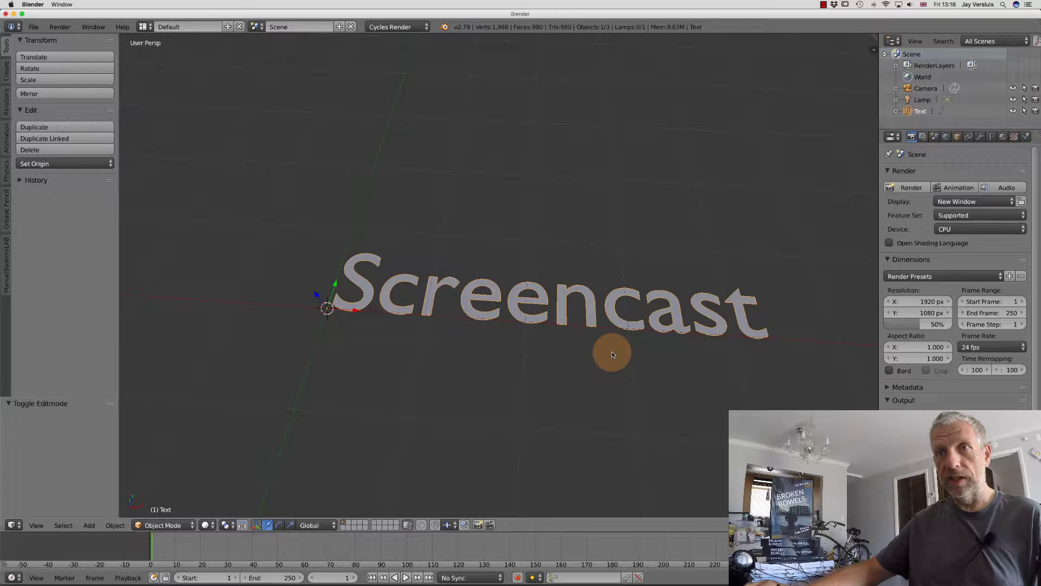
scroll(611, 355, "left", 3, "shift")
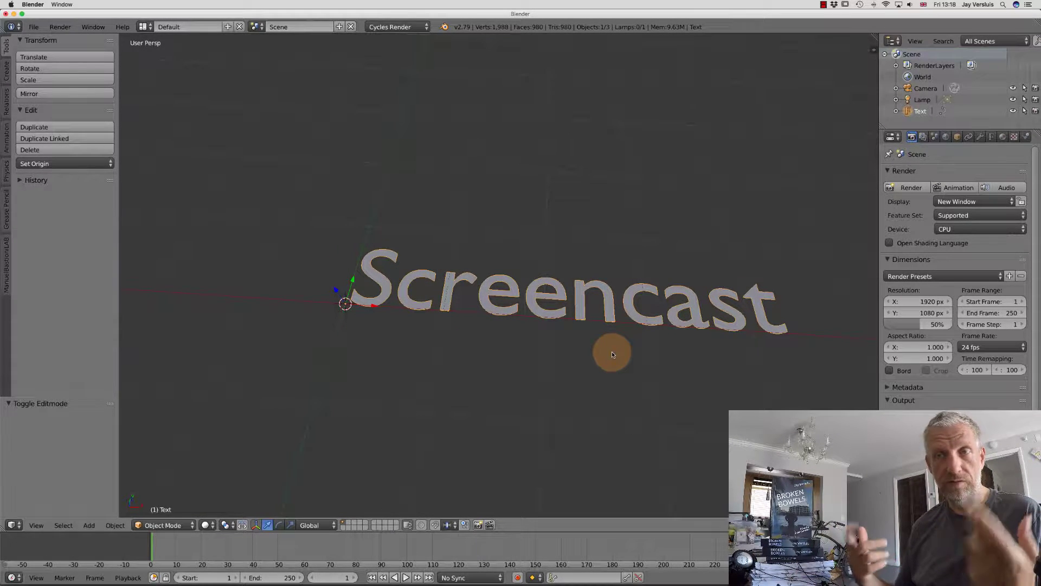
scroll(611, 354, "down", 5)
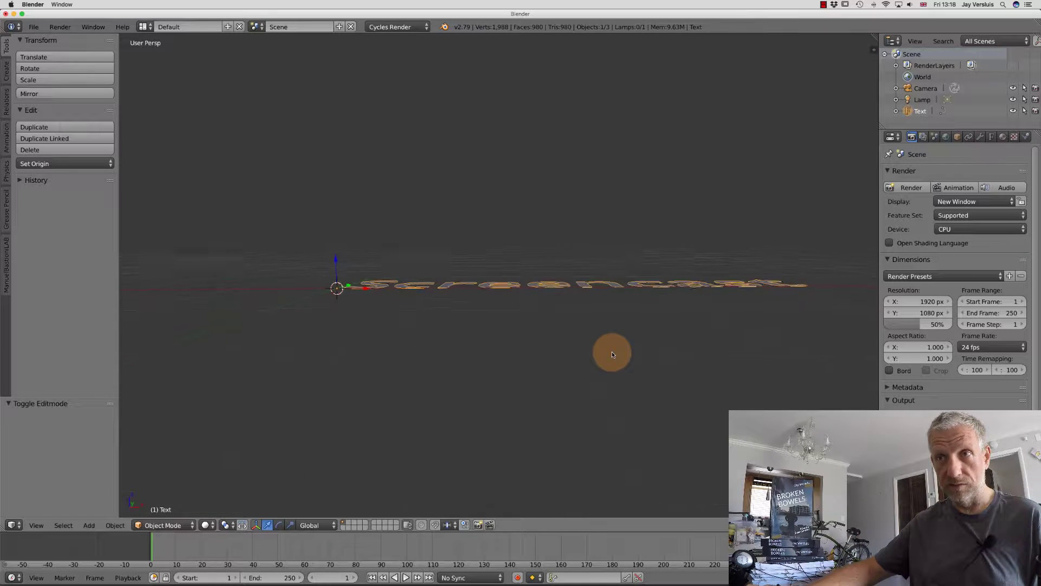
scroll(612, 354, "down", 1)
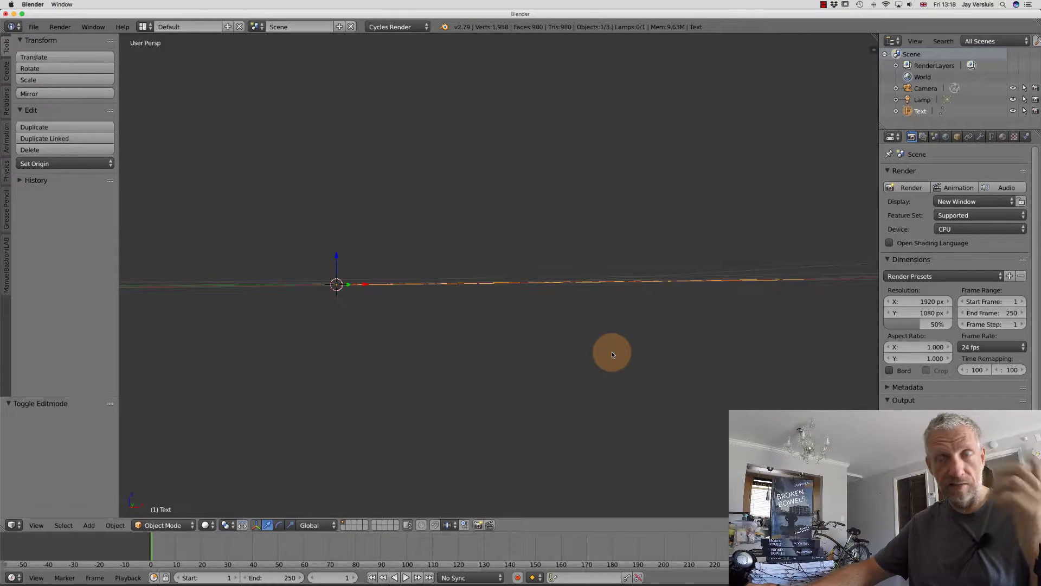
scroll(611, 354, "up", 6)
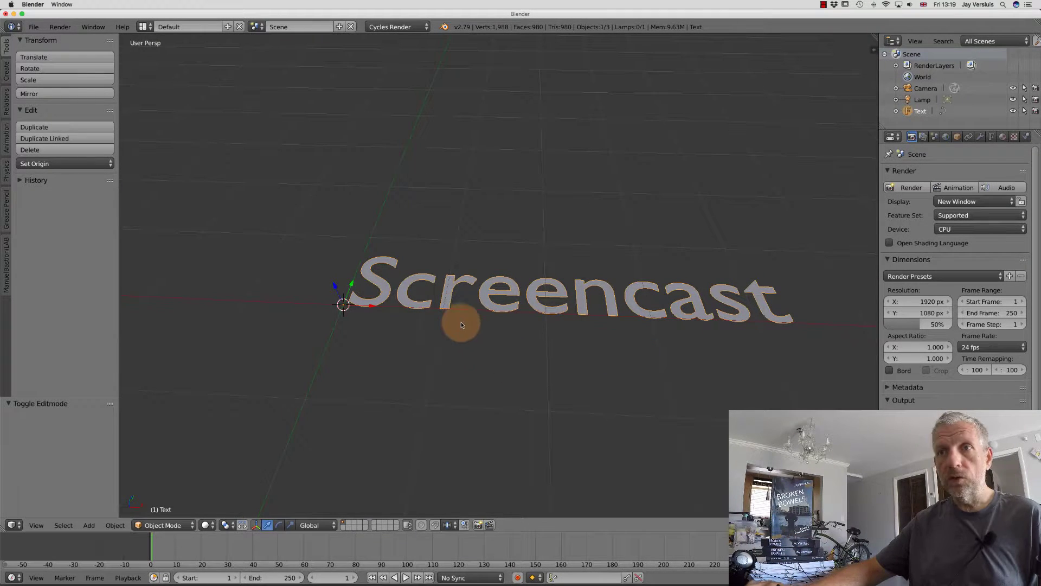
scroll(548, 327, "down", 6)
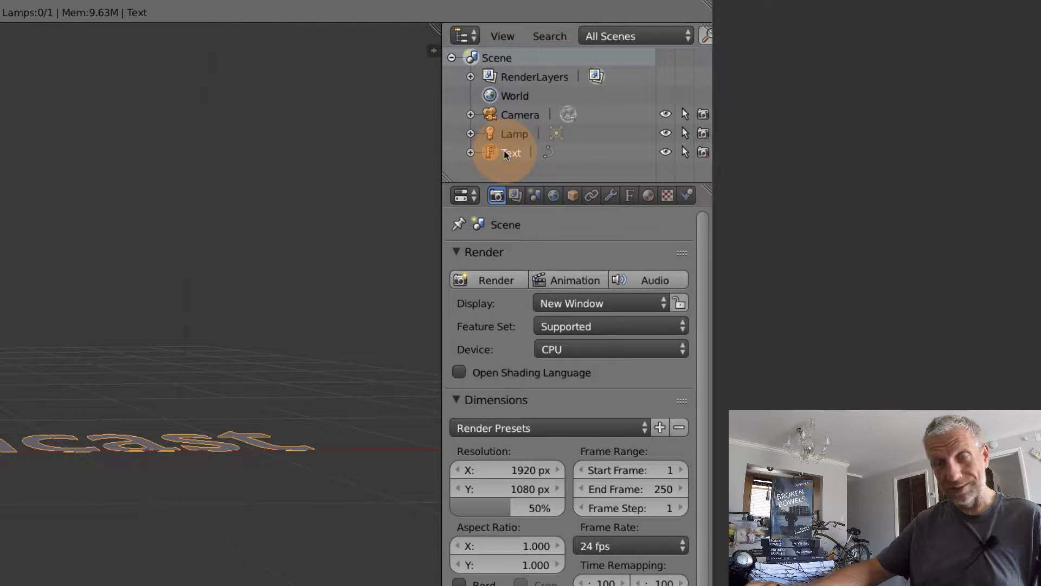
- Show the text object's shape, geometry and font settings
left_click(630, 196)
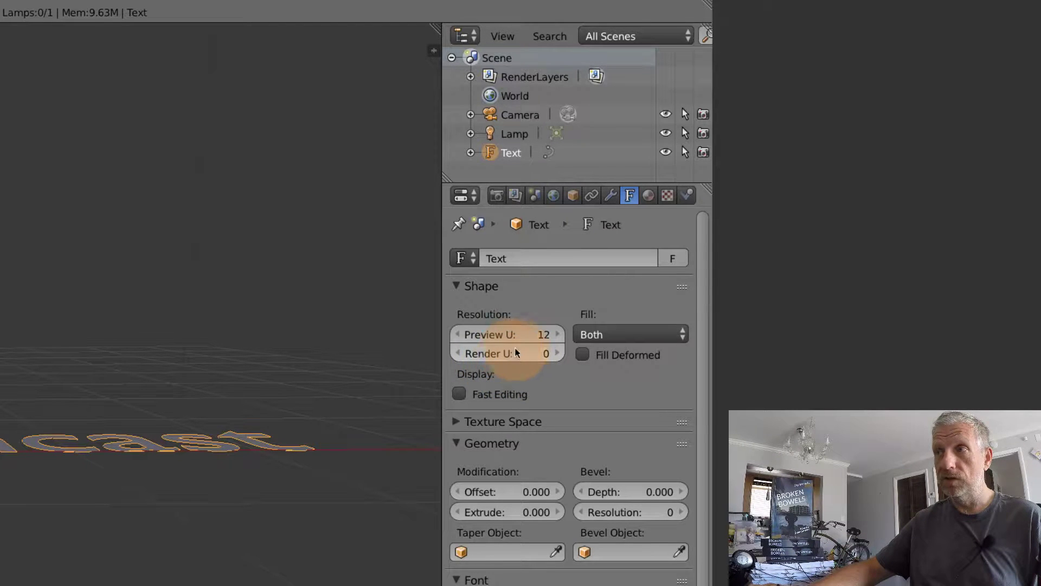
scroll(357, 363, "up", 5)
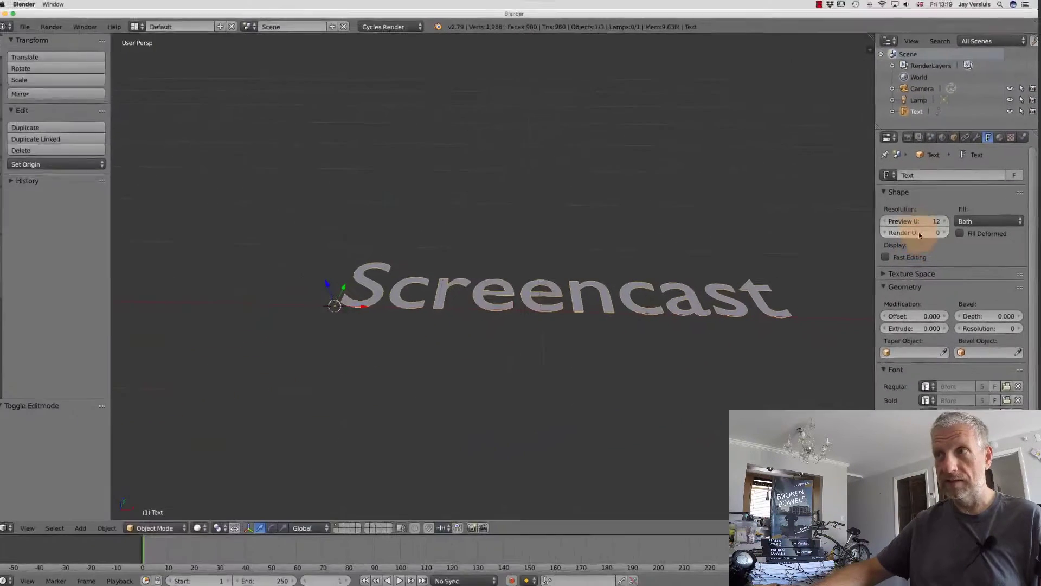
- Try a Preview U resolution of 13 for the text shape and reset it to 12
left_click_drag(919, 221, 944, 220)
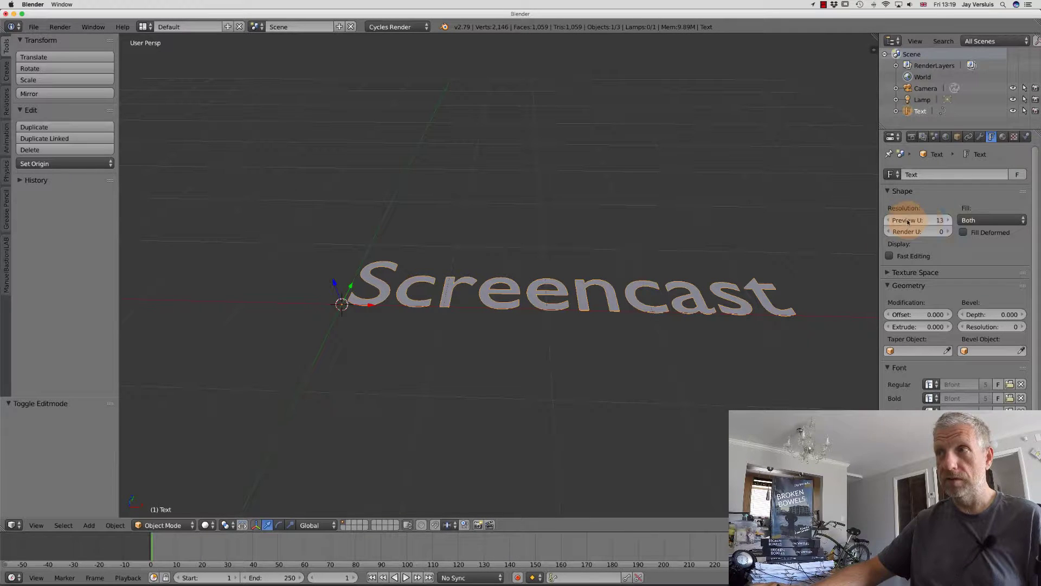
left_click(942, 224)
type("12")
key("Return")
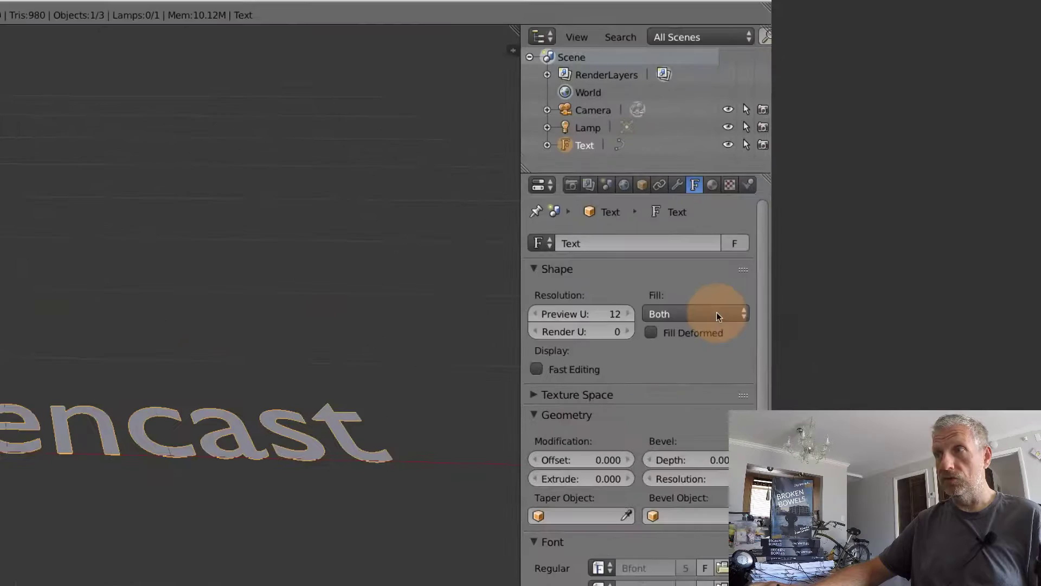
left_click(995, 232)
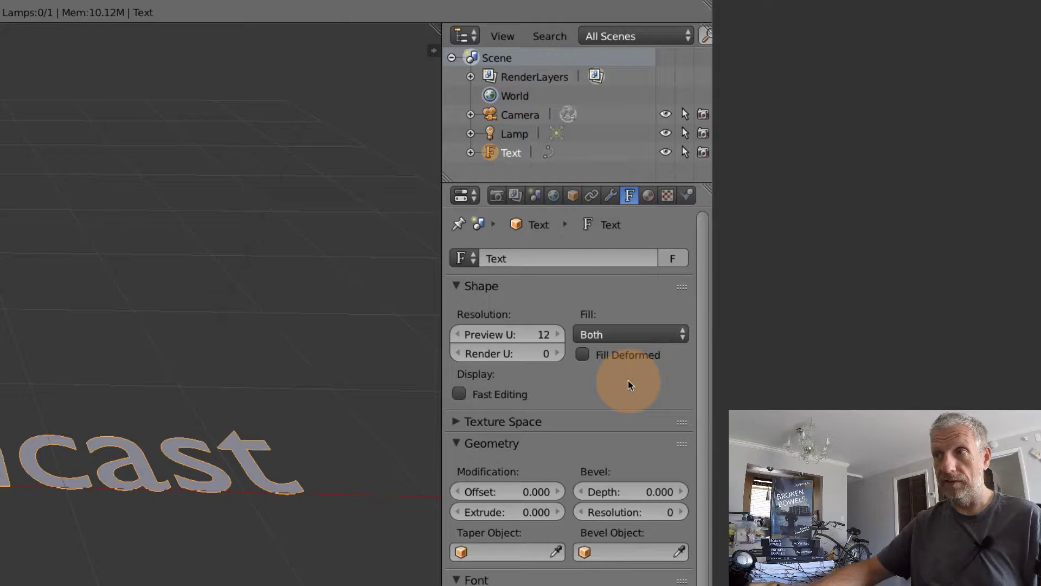
- Give the "Screencast" text depth with an extrude amount of about 0.093
scroll(628, 384, "down", 3)
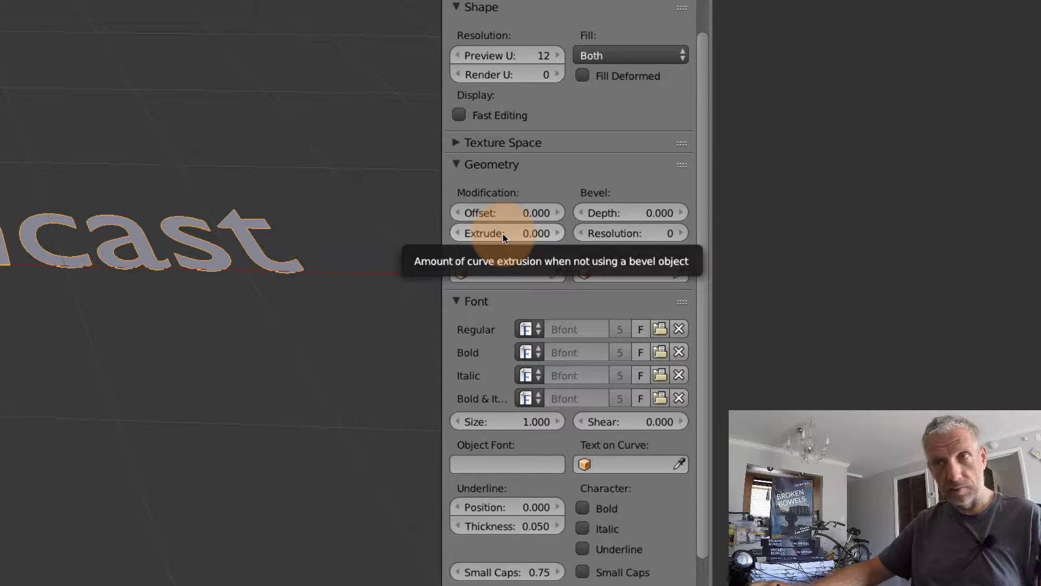
left_click_drag(503, 234, 521, 233)
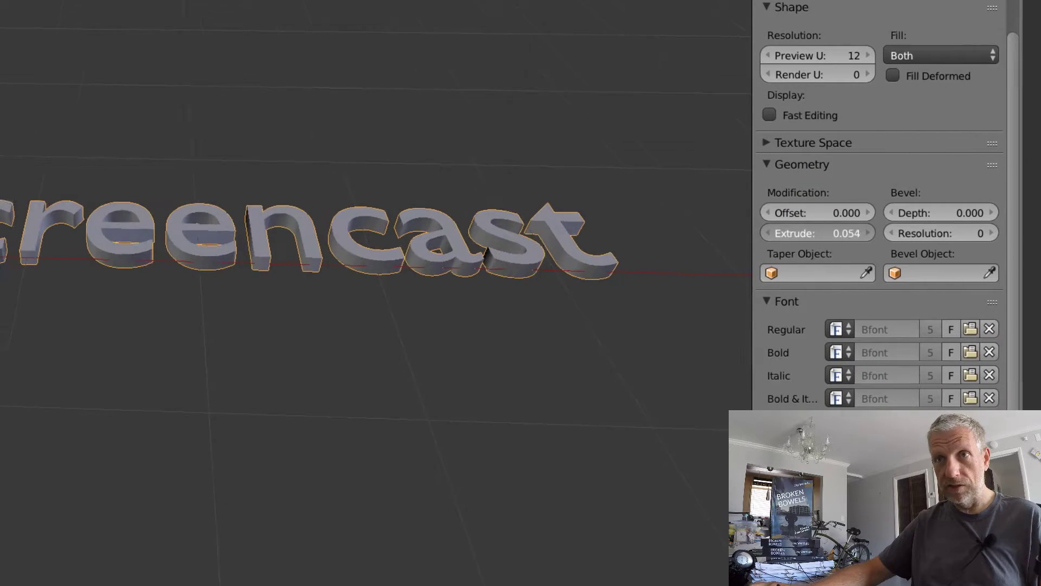
left_click_drag(849, 233, 862, 233)
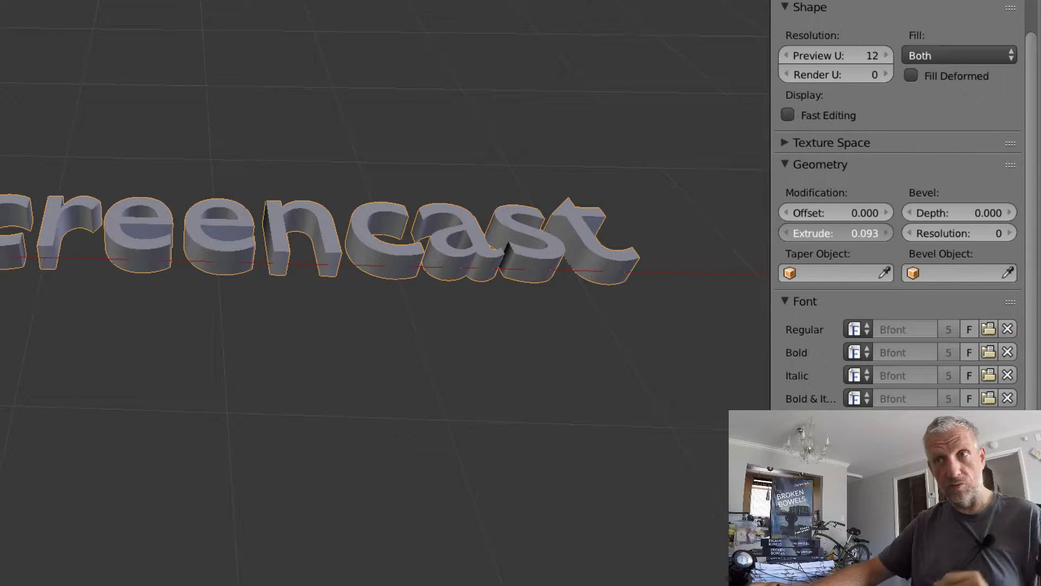
- Set the "Screencast" text's extrude amount to 0.2
left_click_drag(836, 233, 869, 233)
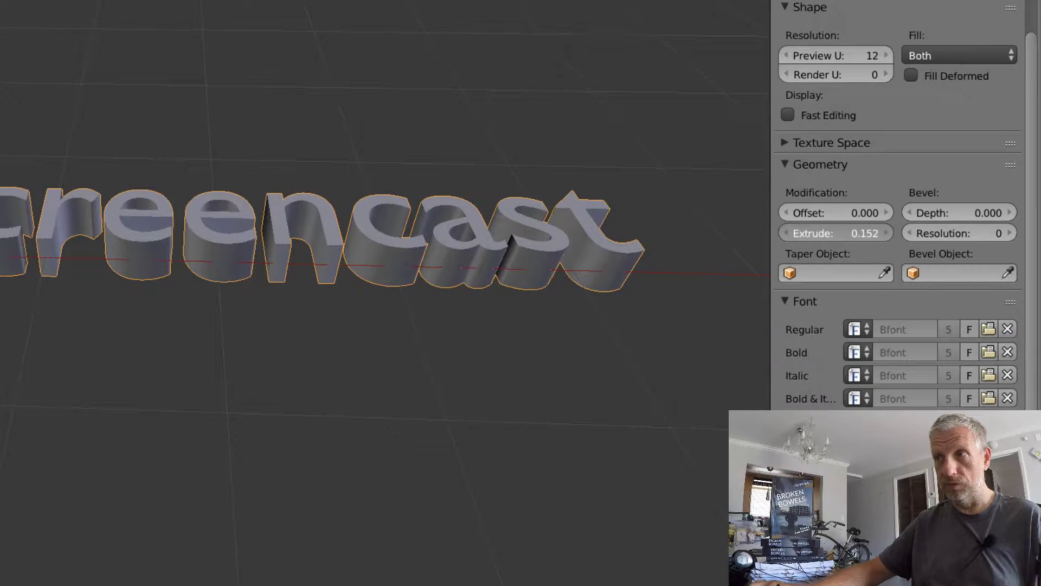
left_click(869, 233)
type("0.16")
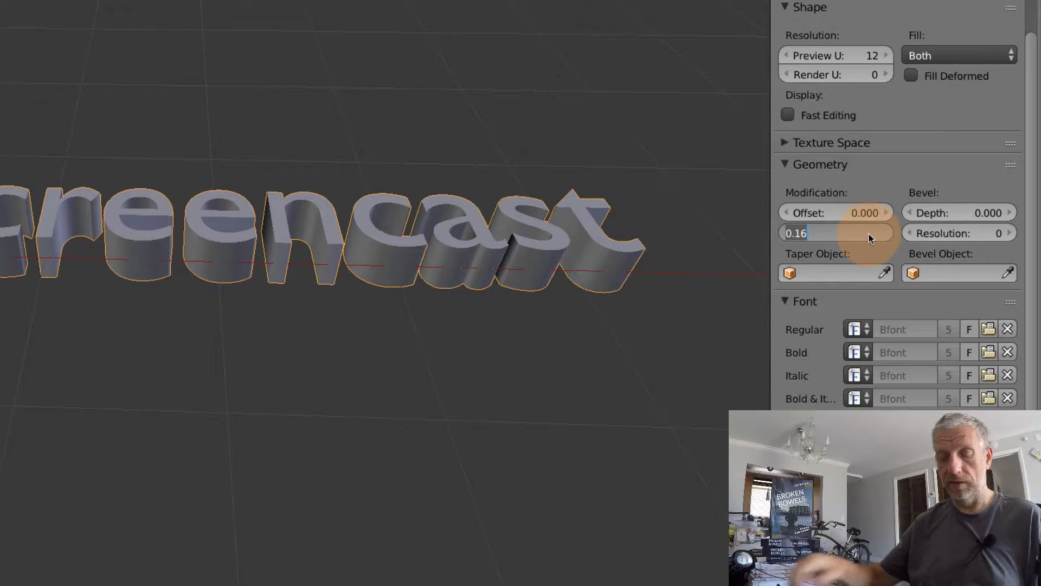
key("ctrl+a")
type("0.2")
key("Return")
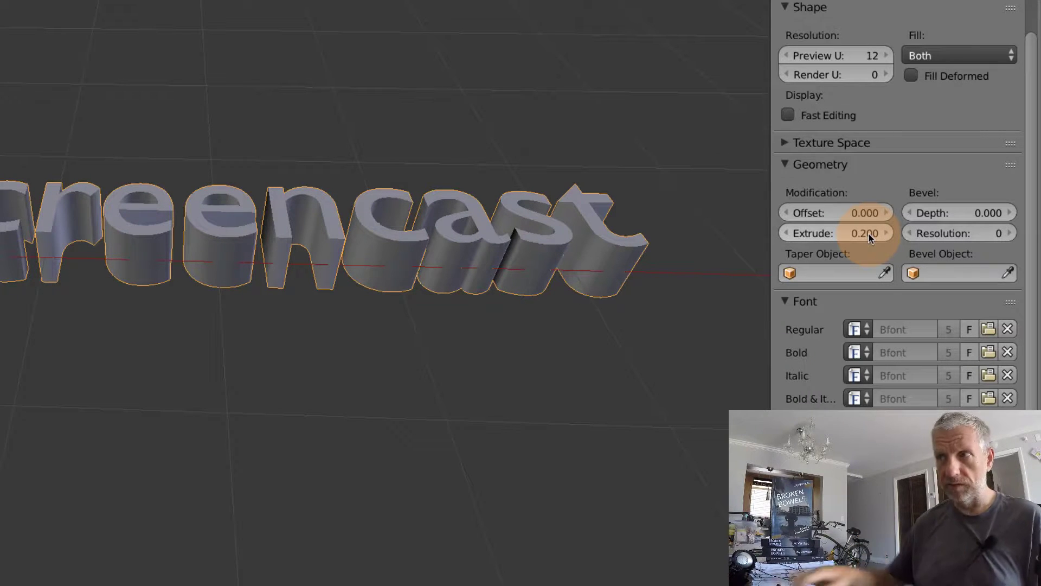
left_click(869, 234)
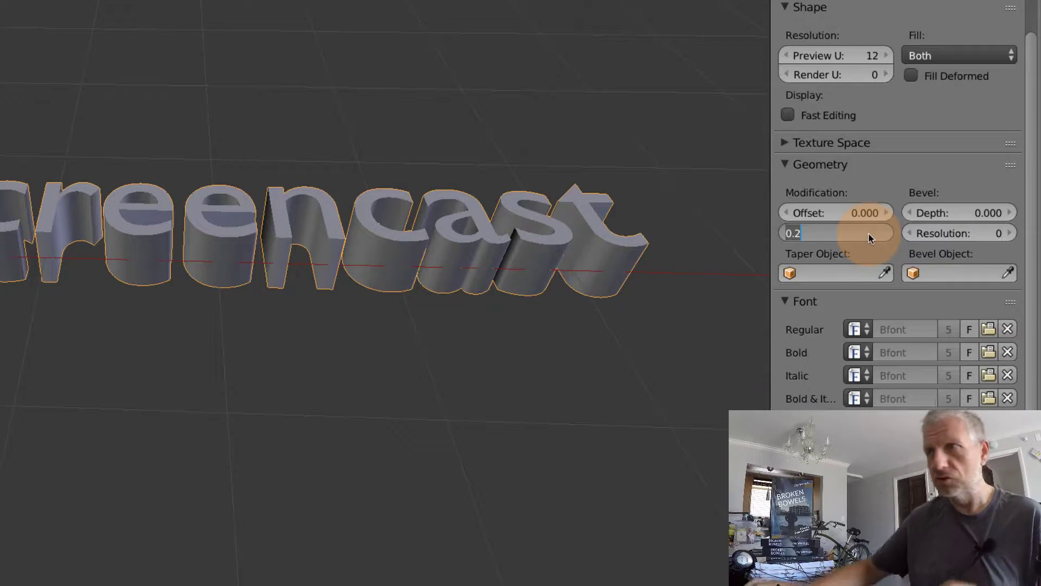
key("Return")
- Bevel the edges of the "Screencast" letters with a bevel depth of 0.02
middle_click_drag(672, 291, 526, 296)
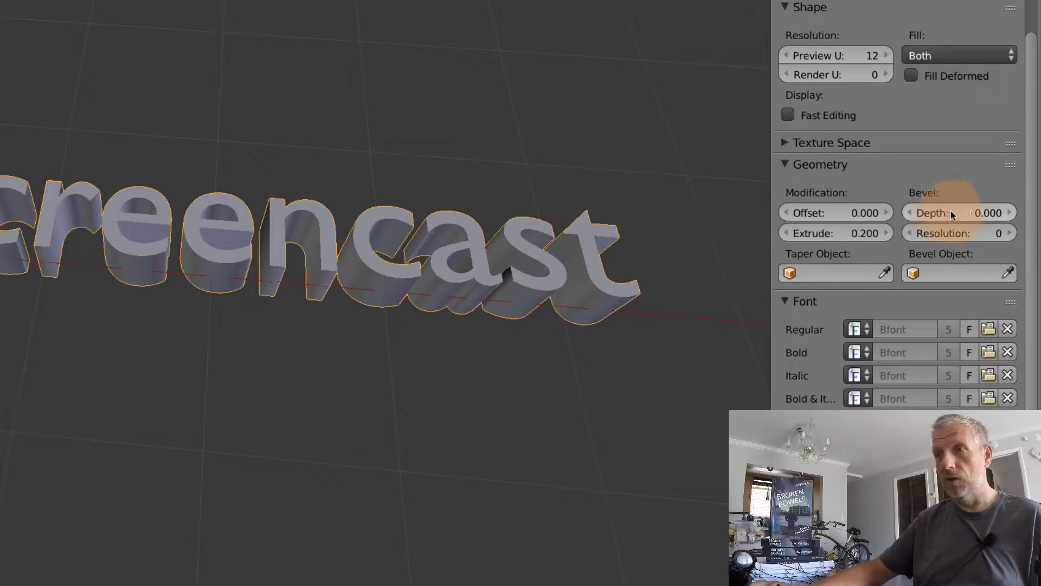
scroll(309, 241, "up", 5)
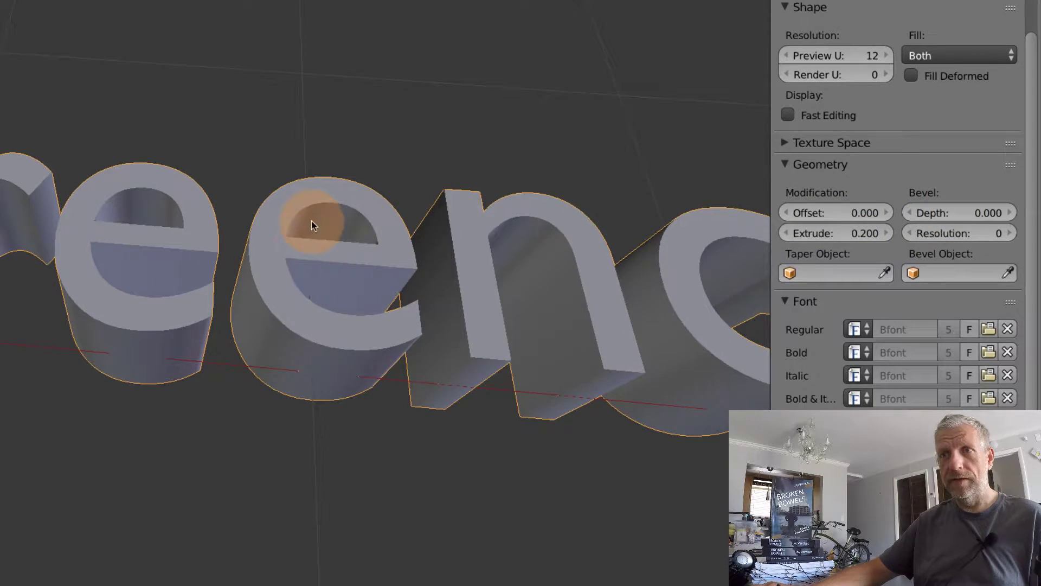
middle_click_drag(311, 220, 300, 231)
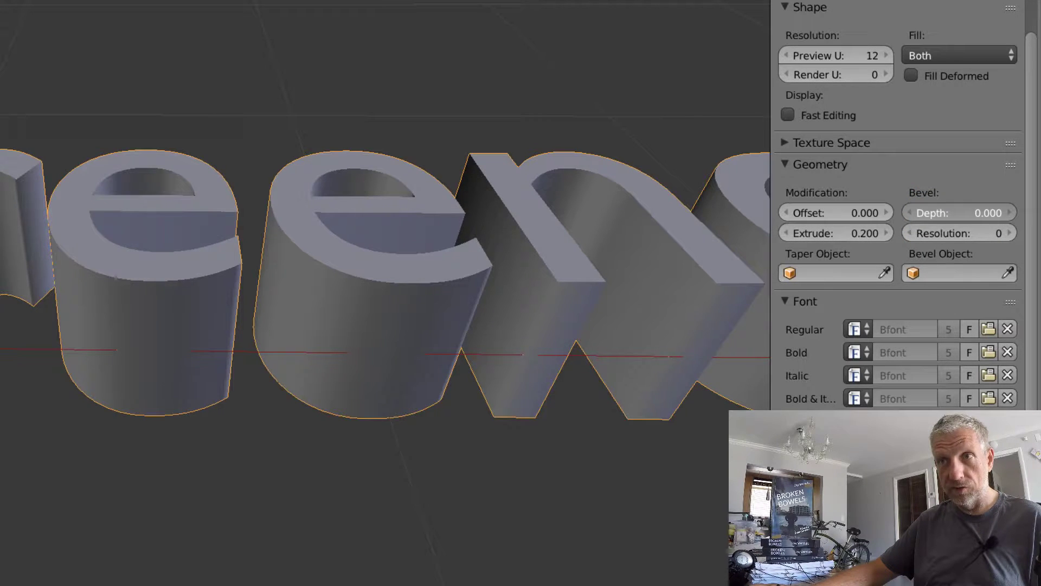
mouse_move(959, 212)
left_mouse_down()
mouse_move(1005, 212)
mouse_move(939, 214)
left_mouse_up()
left_click(972, 217)
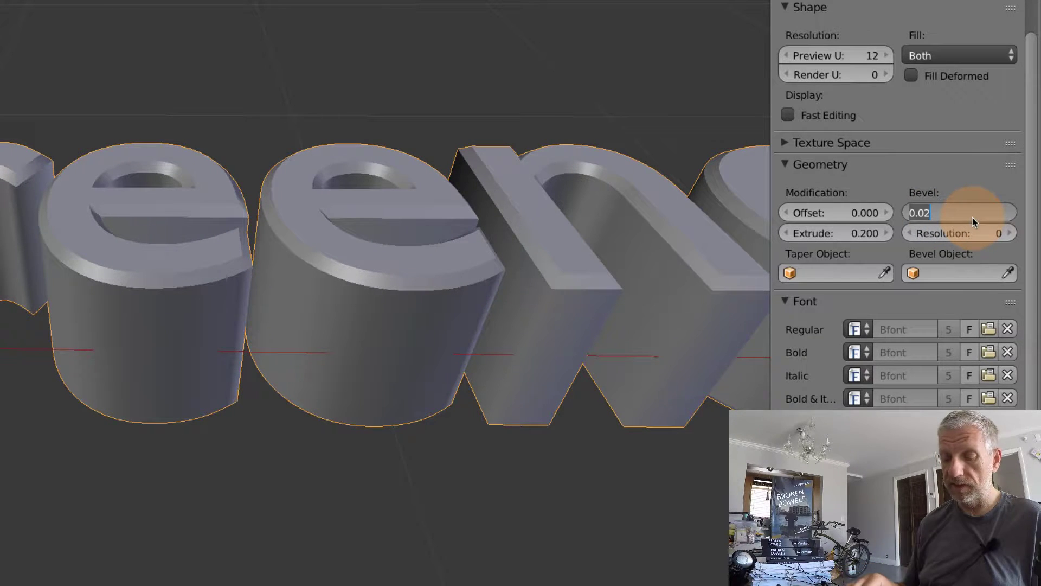
type("0.02")
key("Return")
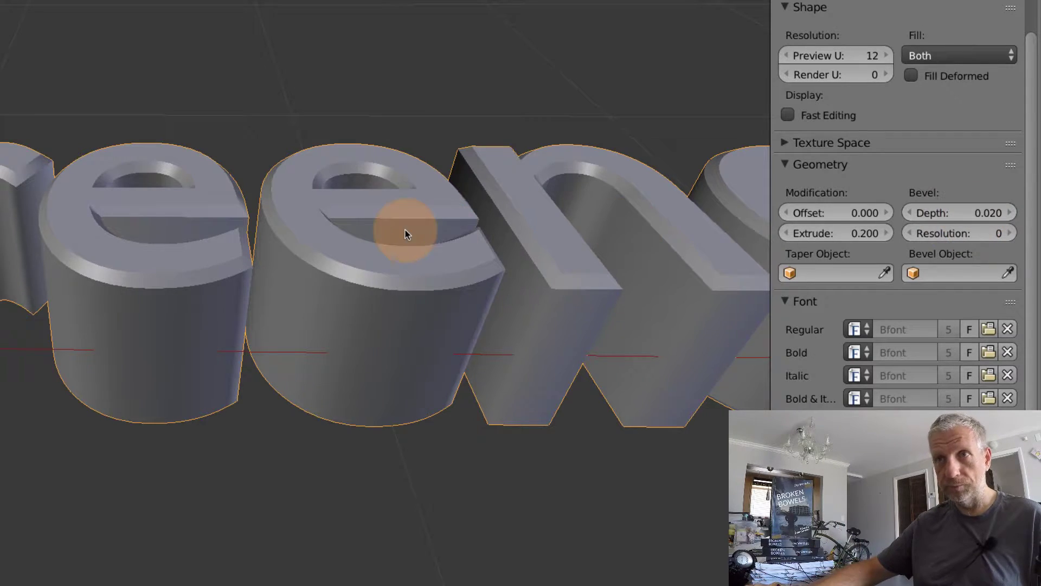
- Examine the bevelled "Screencast" text as a whole from several angles
scroll(405, 230, "down", 3)
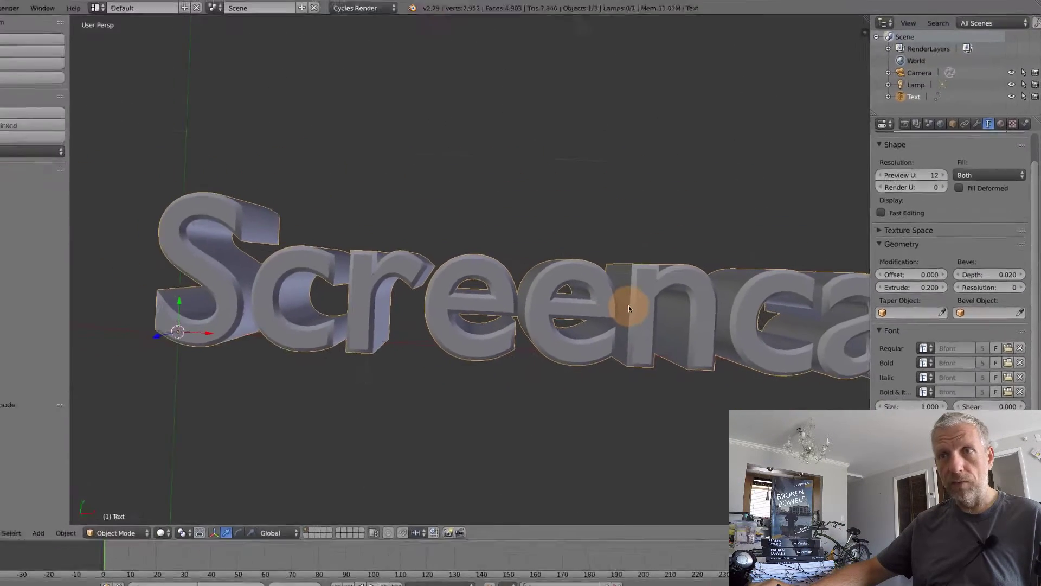
scroll(630, 308, "down", 5)
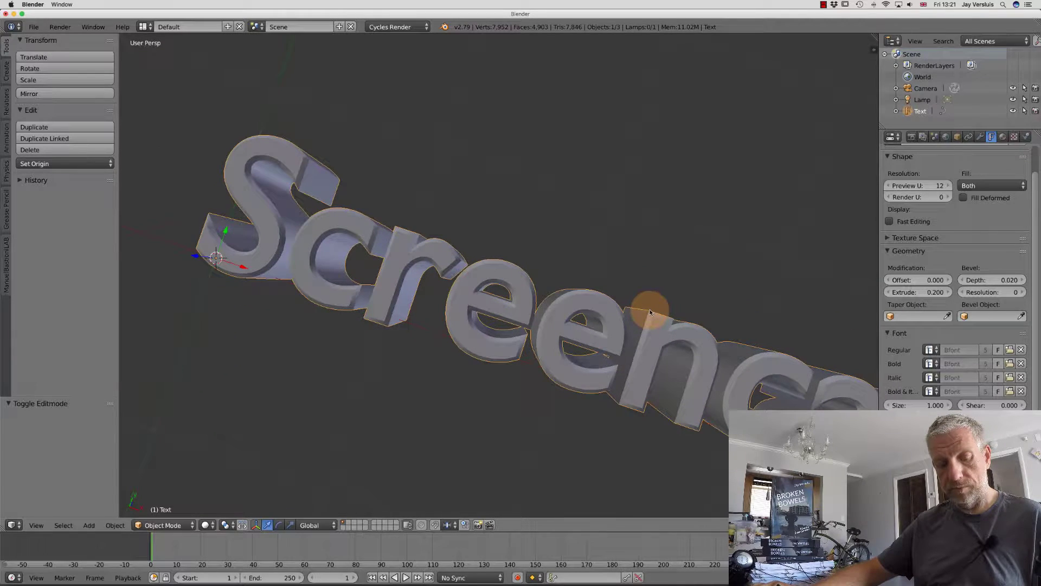
scroll(650, 312, "right", 8)
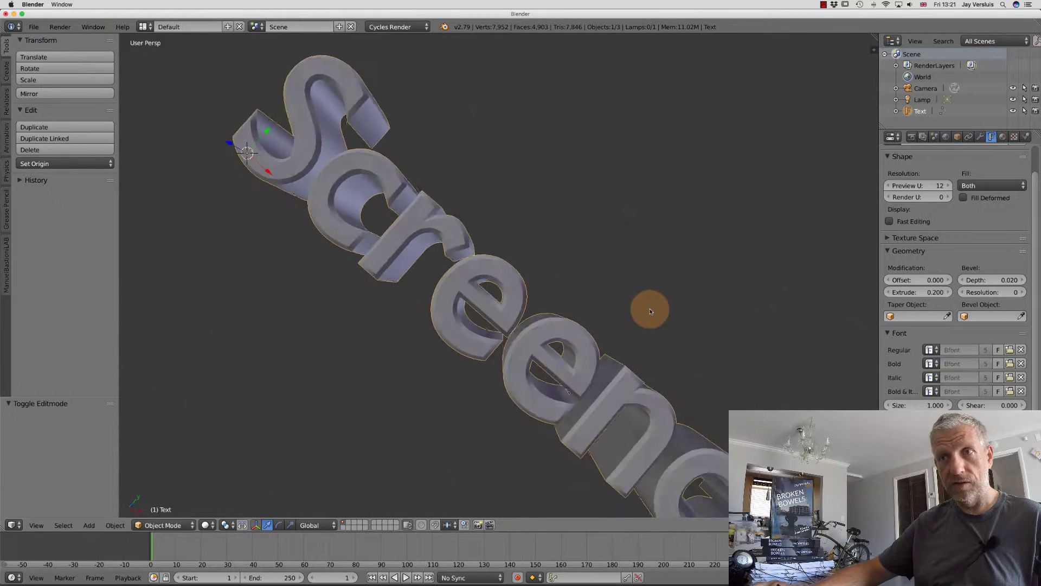
scroll(650, 312, "right", 10)
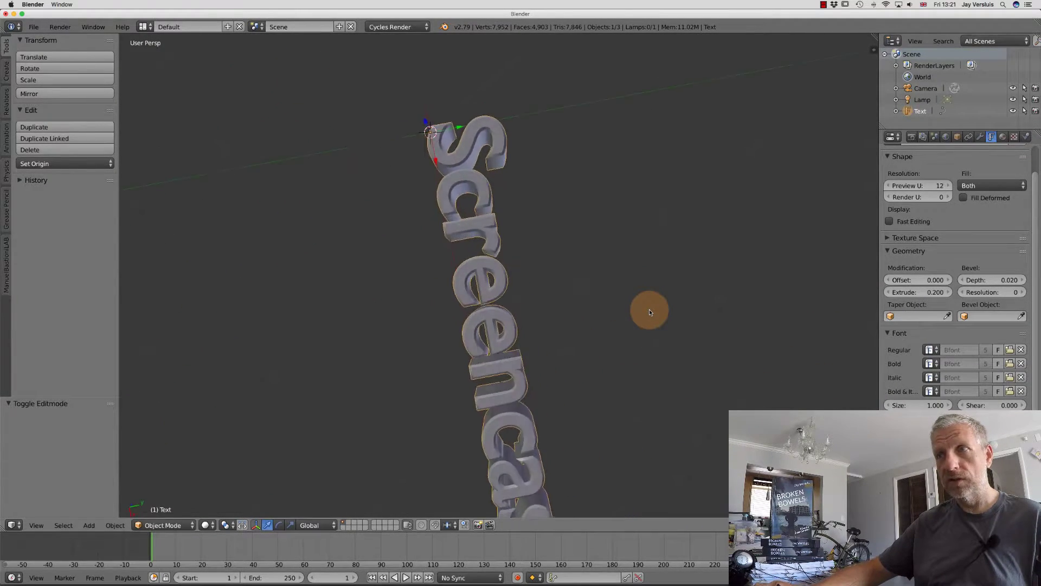
scroll(650, 312, "right", 10)
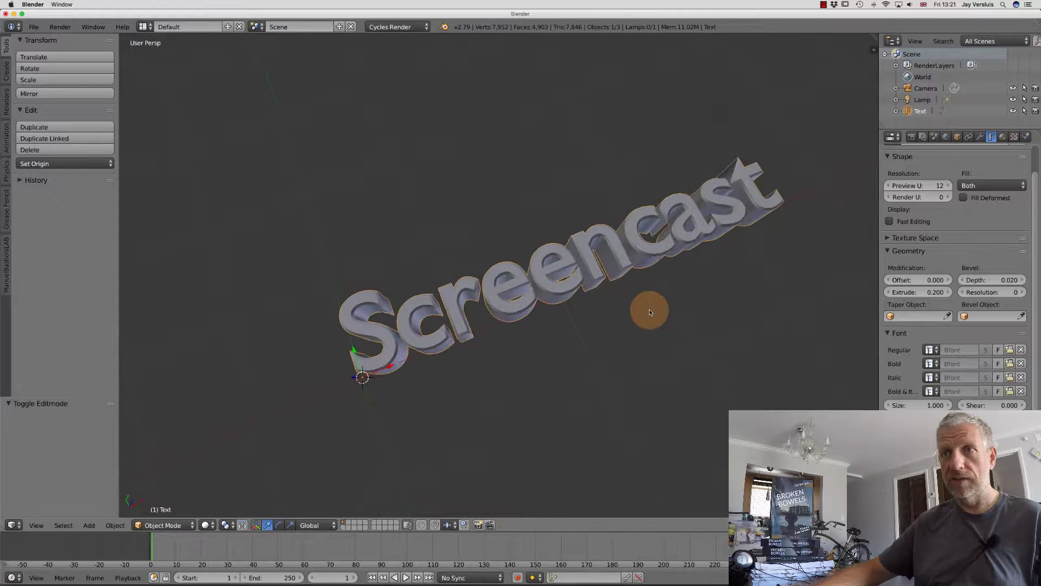
scroll(649, 312, "right", 2)
scroll(649, 310, "right", 3)
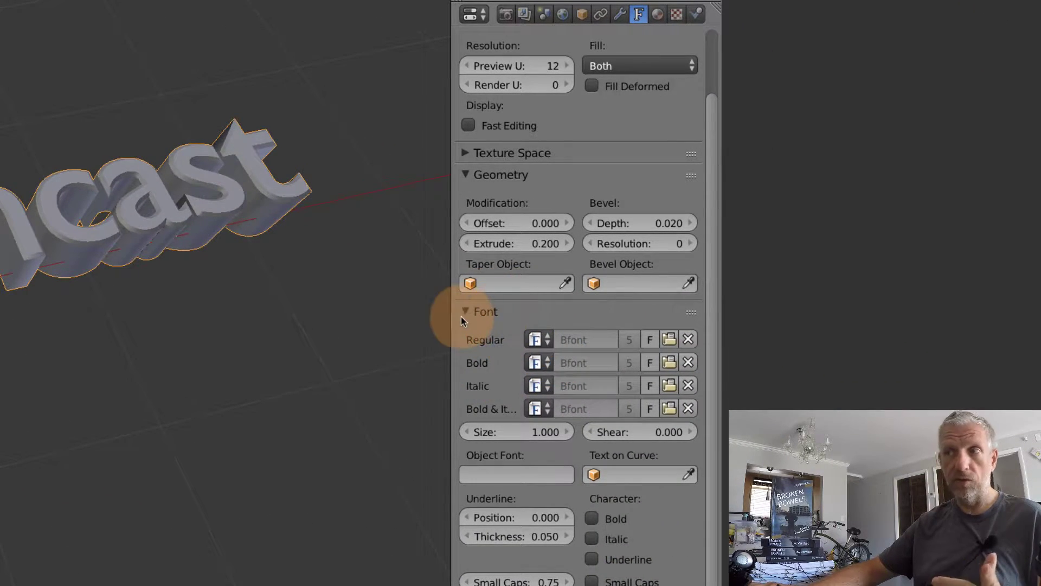
- Check which loaded fonts are available for the text's regular style
left_click(464, 313)
left_click(465, 313)
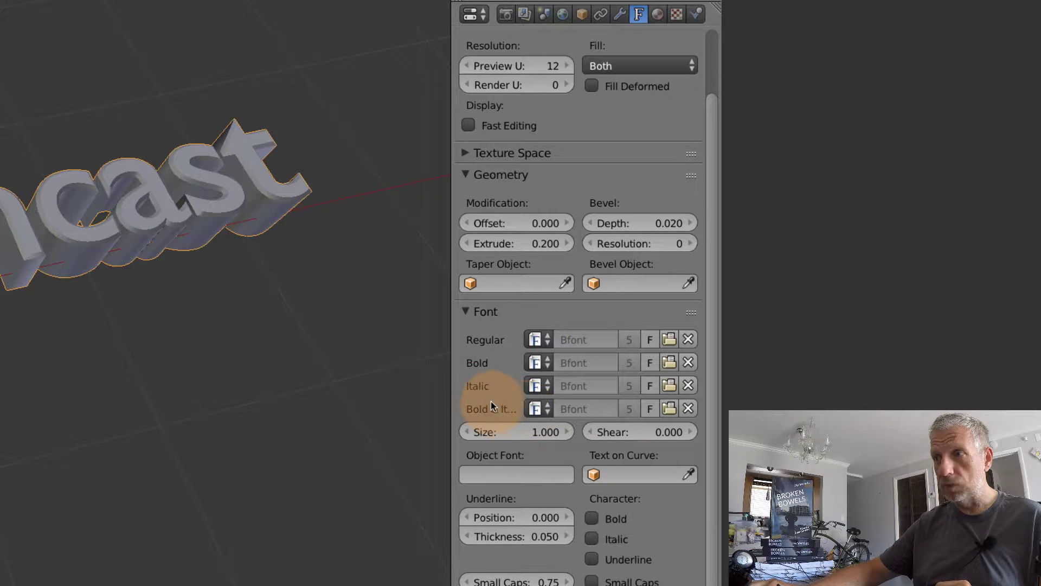
left_click(547, 338)
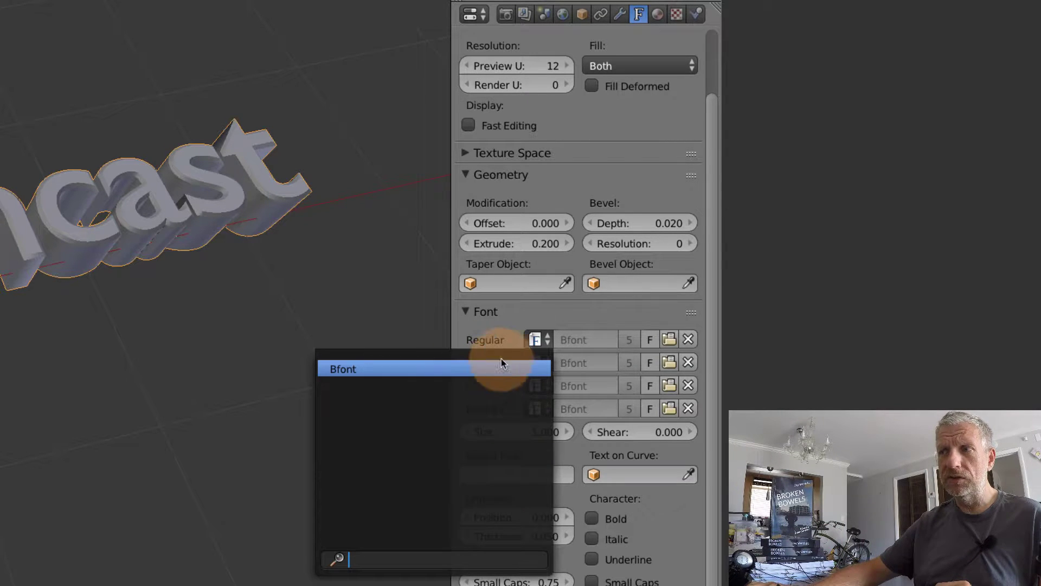
key("Escape")
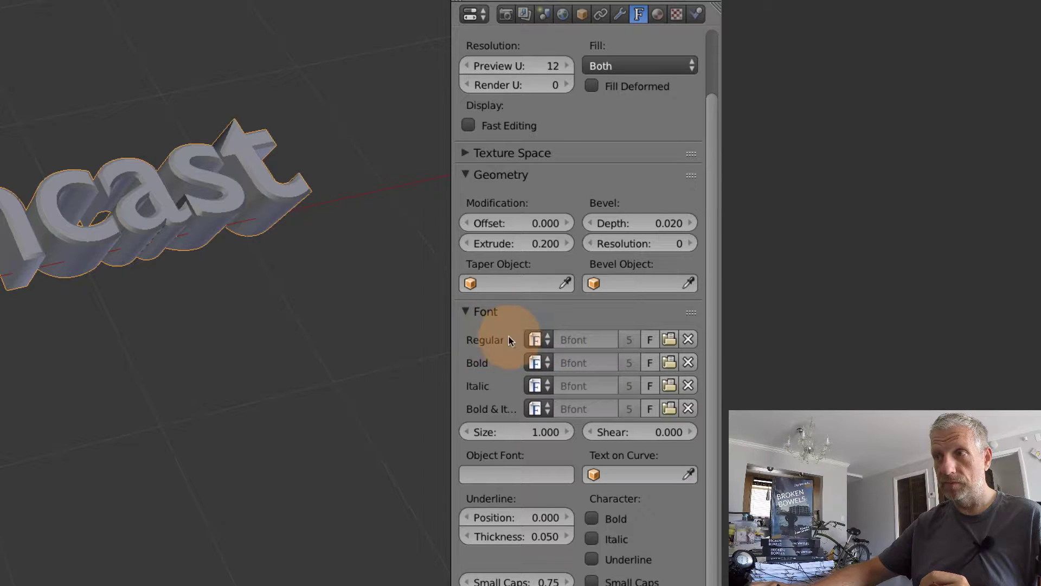
- Load Georgia.ttf from the /Library/Fonts folder as the text's regular font
left_click(670, 340)
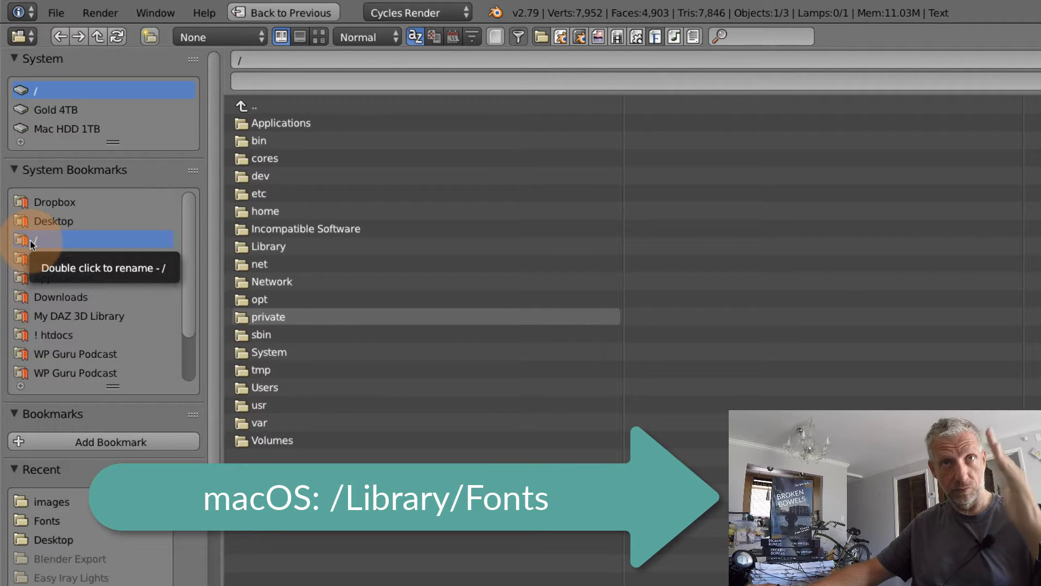
left_click(281, 248)
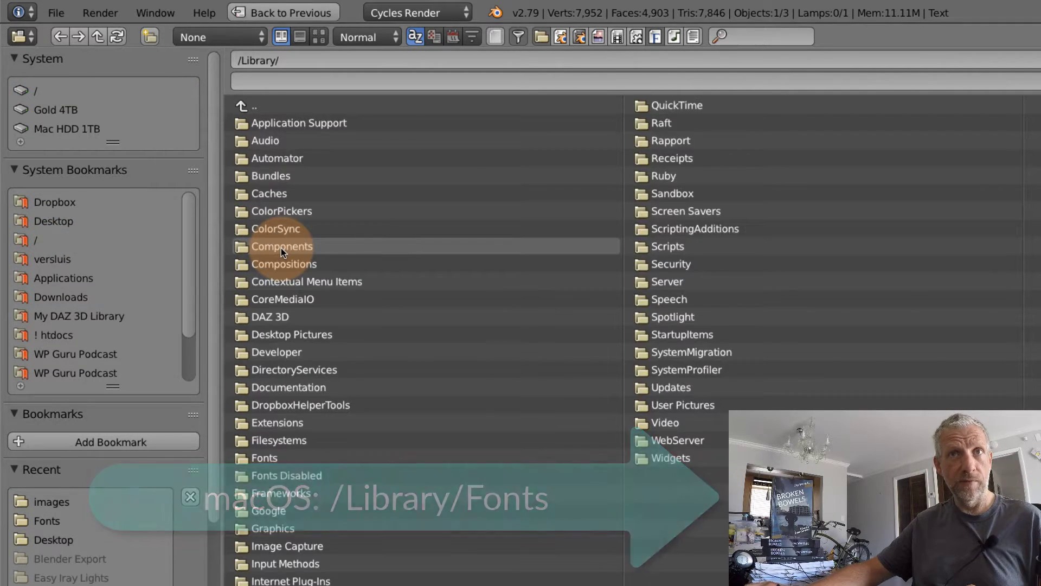
left_click(272, 457)
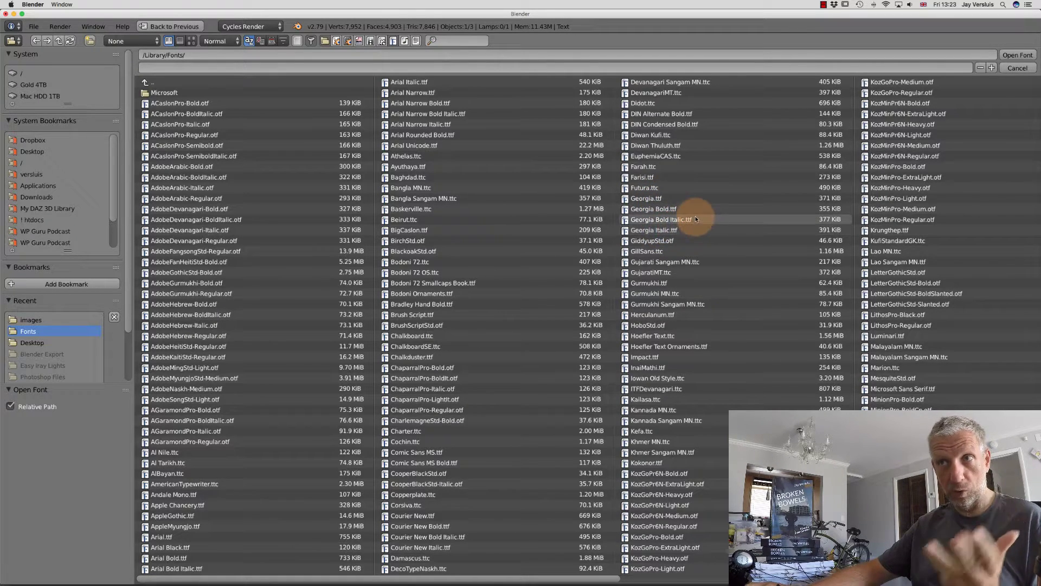
left_click(641, 201)
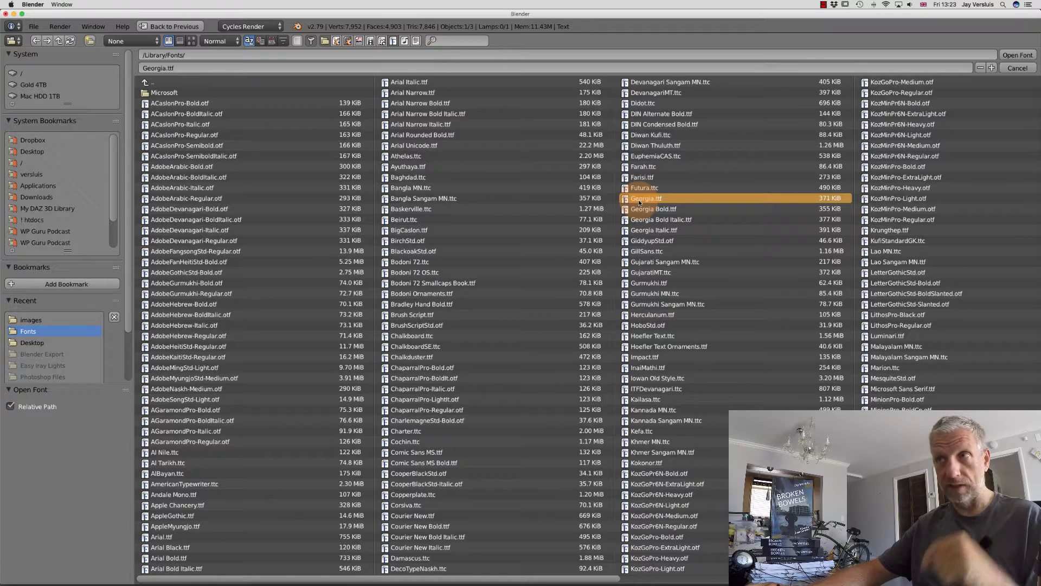
left_click(1019, 56)
left_click(663, 311)
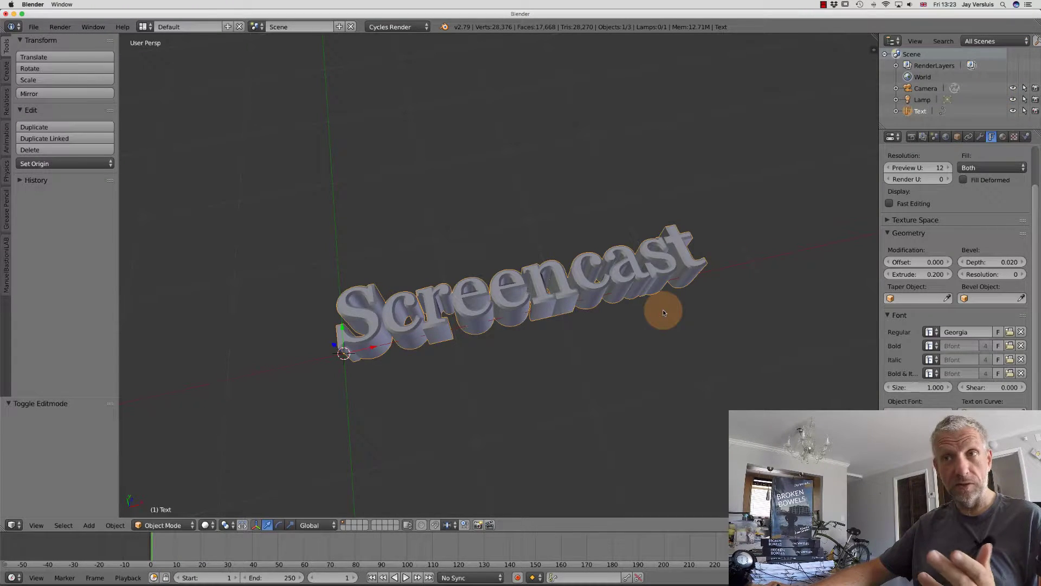
- Load HoboStd.otf from the /Library/Fonts folder as the text's regular font
scroll(663, 311, "left", 3)
scroll(662, 311, "up", 5, "ctrl")
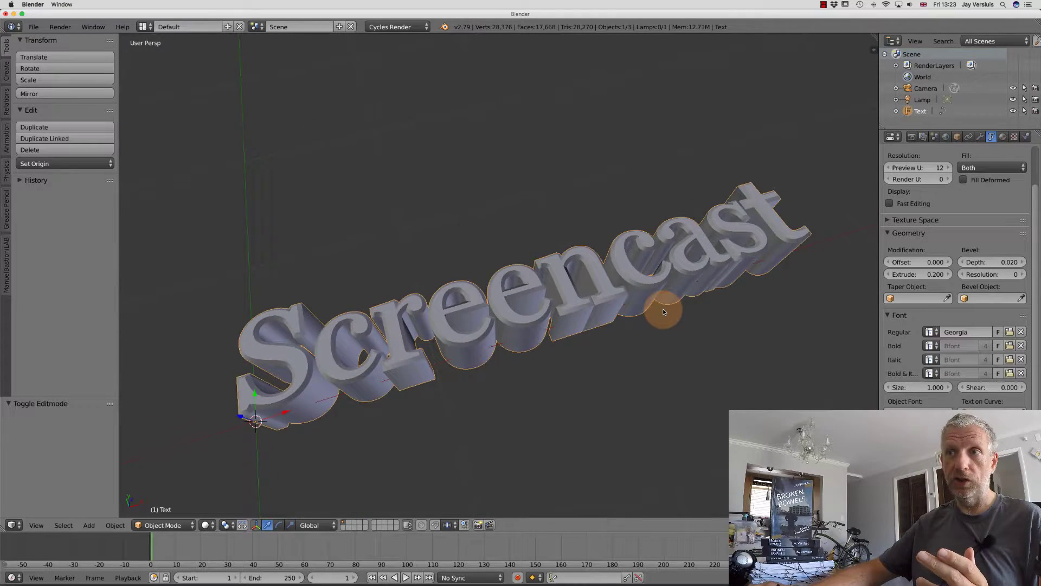
scroll(663, 312, "down", 1, "ctrl")
scroll(663, 311, "up", 1, "ctrl")
scroll(659, 304, "left", 3)
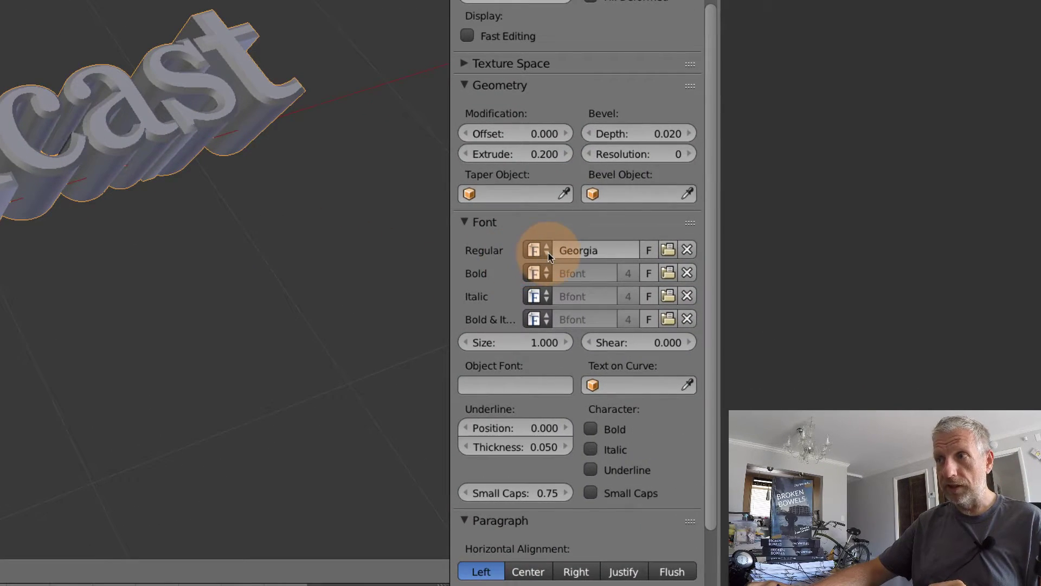
left_click(549, 253)
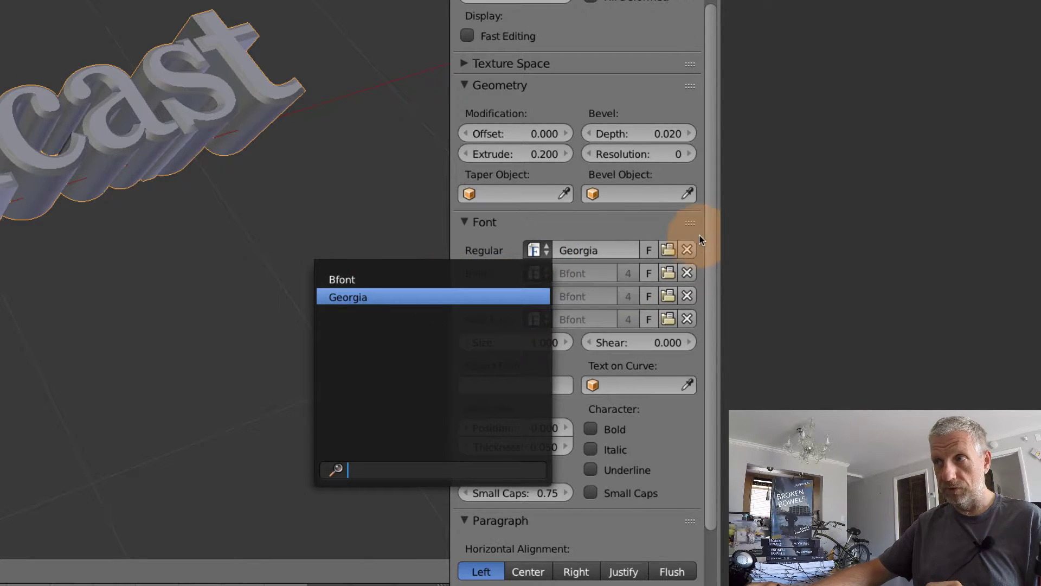
left_click(668, 249)
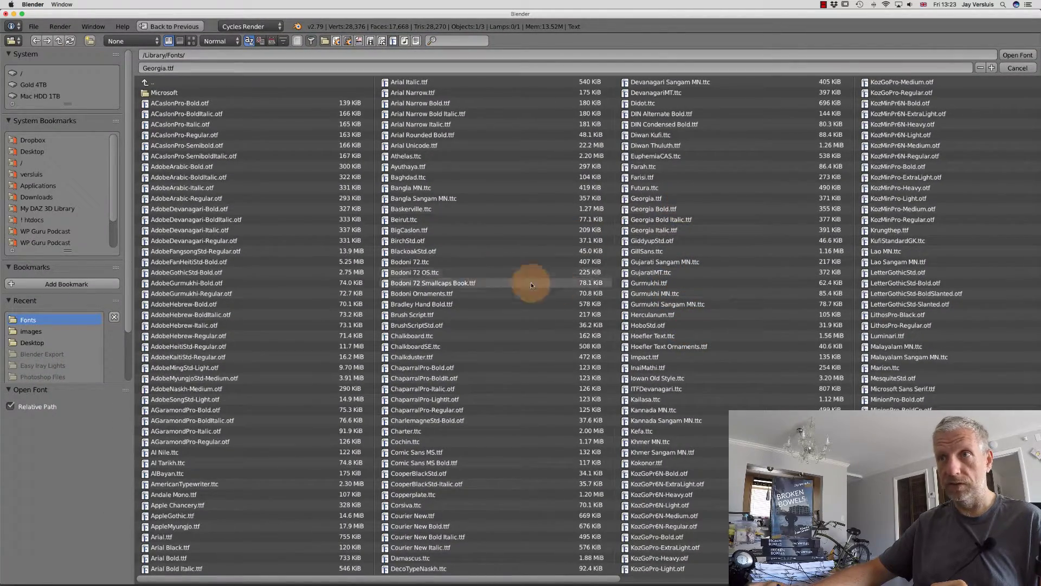
left_click(646, 326)
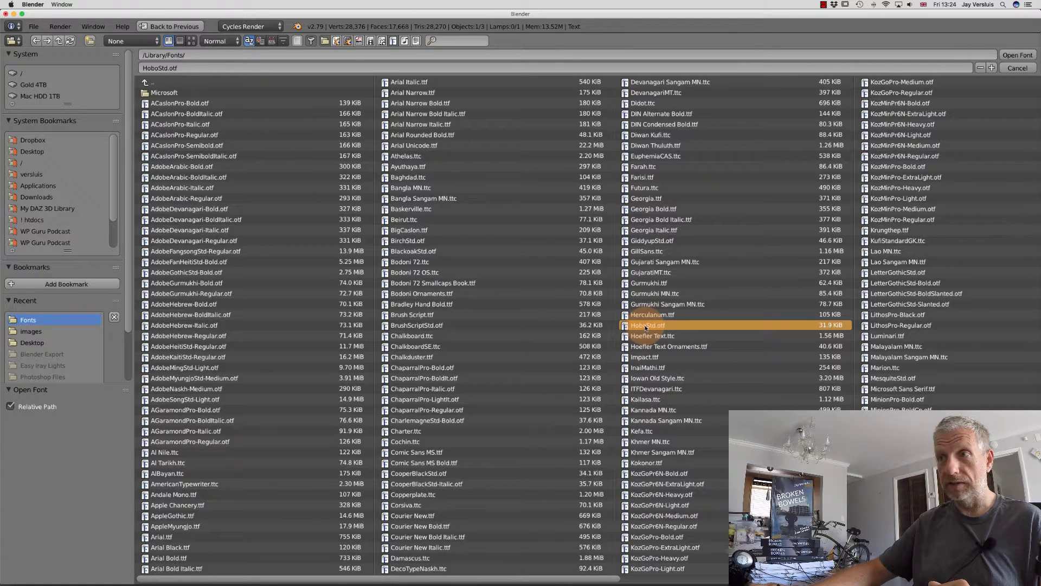
double_click(651, 325)
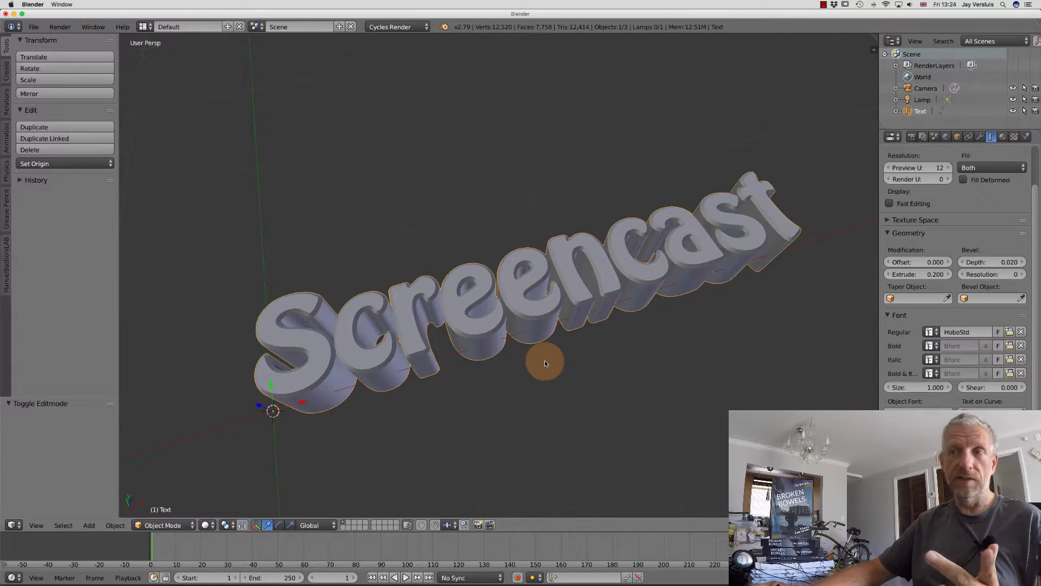
- Switch the text's regular font back to the already loaded Georgia
scroll(545, 360, "up", 3)
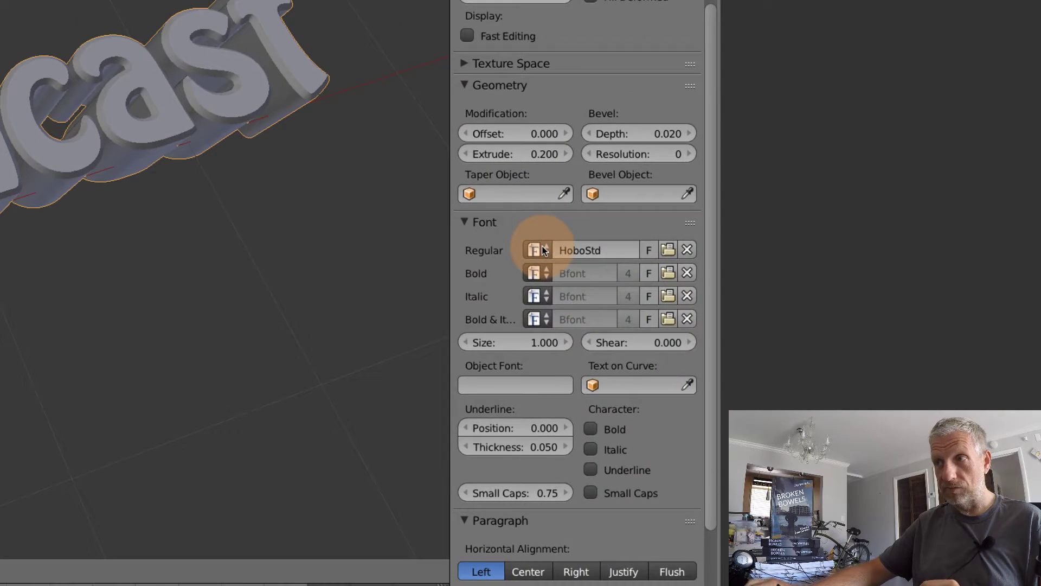
left_click(641, 272)
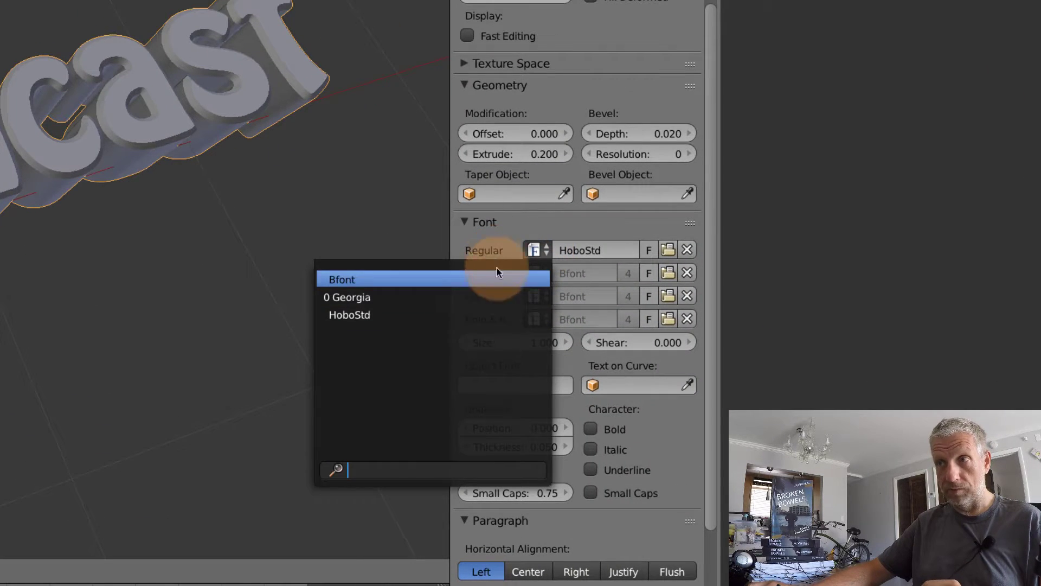
left_click(509, 301)
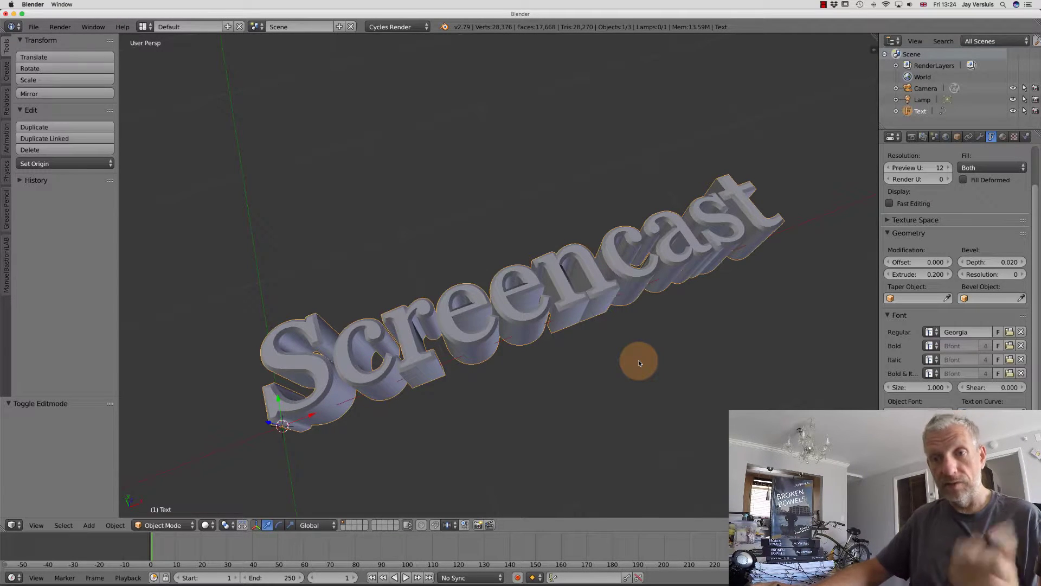
- Edit the text object's wording so that it reads "Screen"
key("Tab")
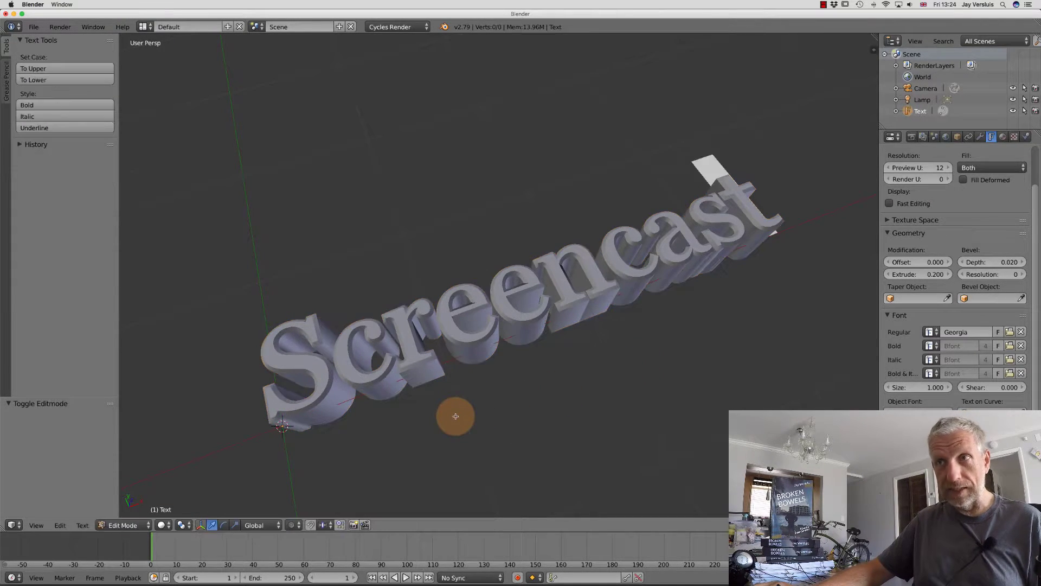
key("BackSpace")
key("BackSpace")
key("BackSpace")
key("BackSpace")
key("BackSpace")
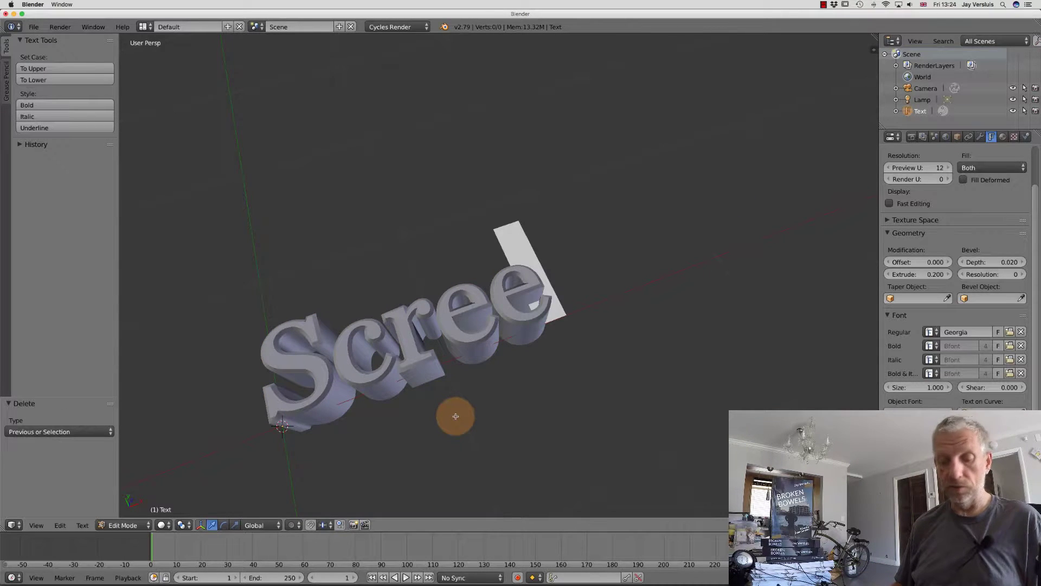
type("n")
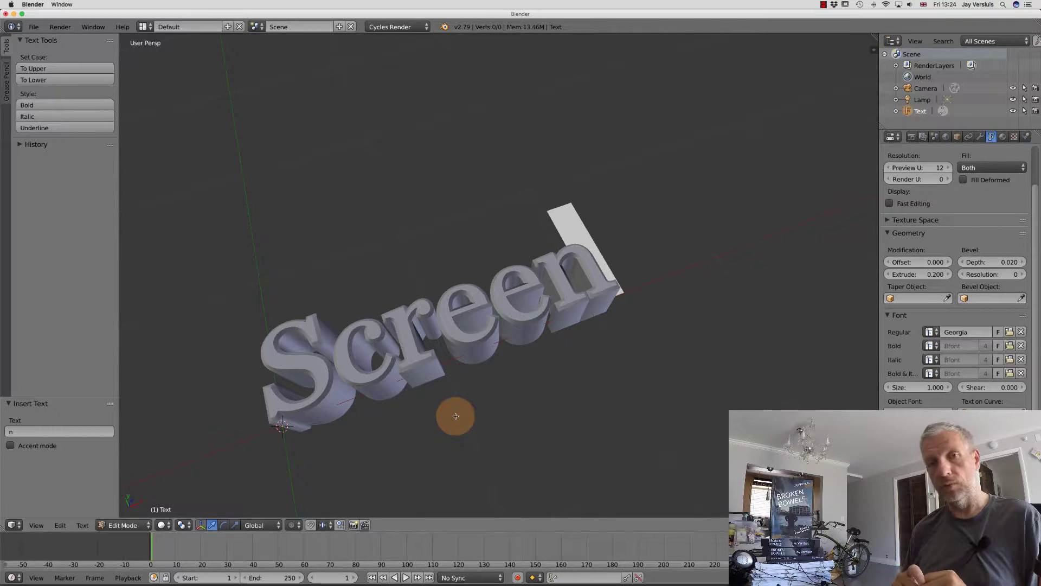
- Finish editing the text's wording and return to Object Mode
key("Tab")
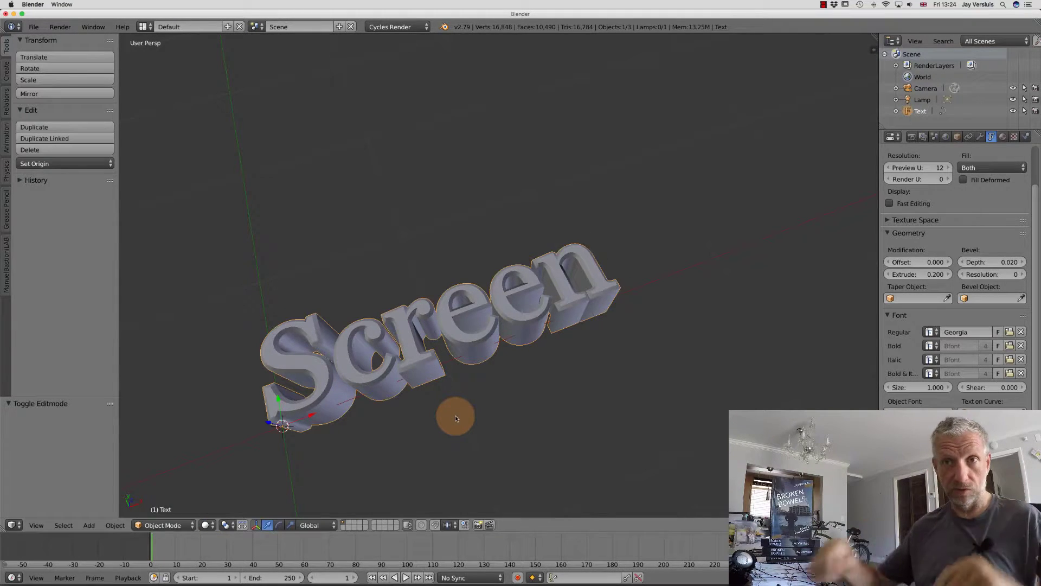
scroll(455, 417, "down", 5, "shift")
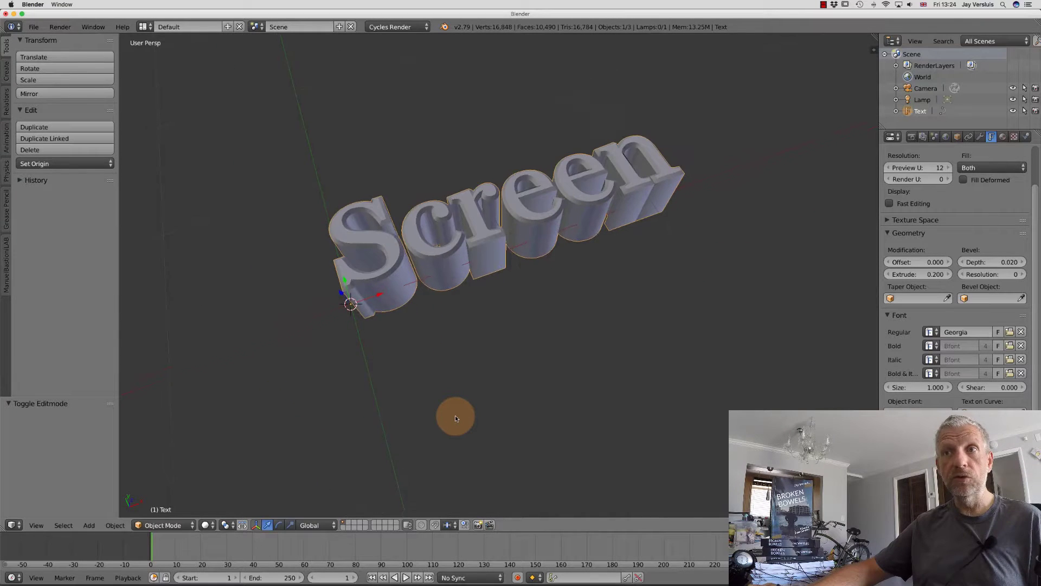
scroll(531, 373, "down", 10)
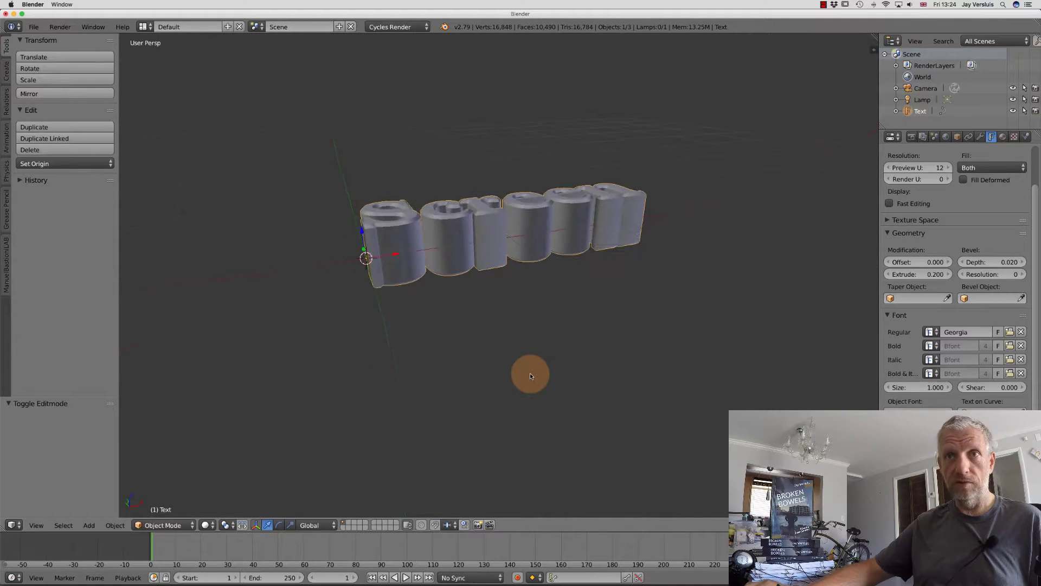
key("g")
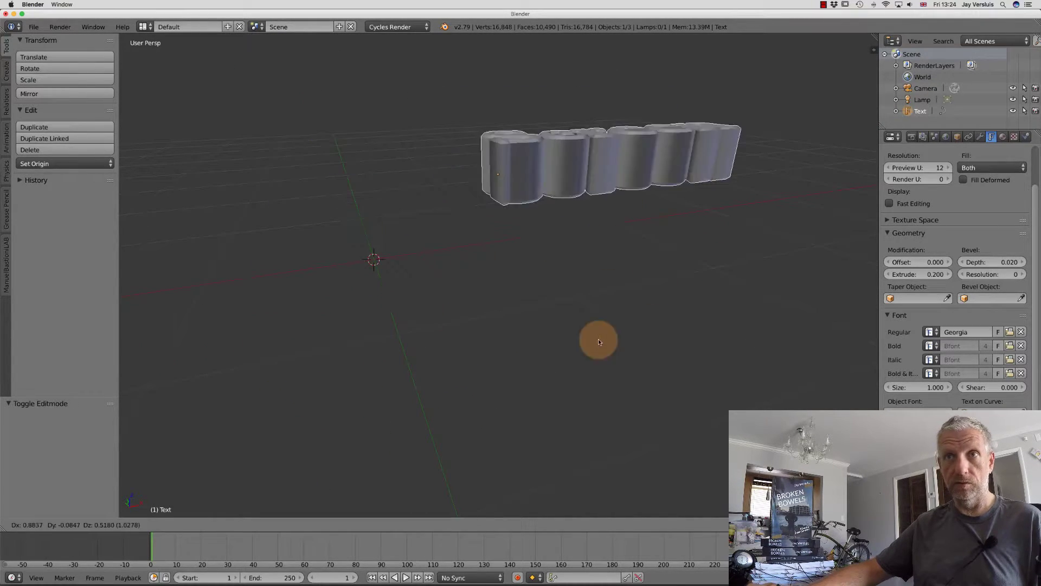
left_click(504, 337)
key("r")
key("Escape")
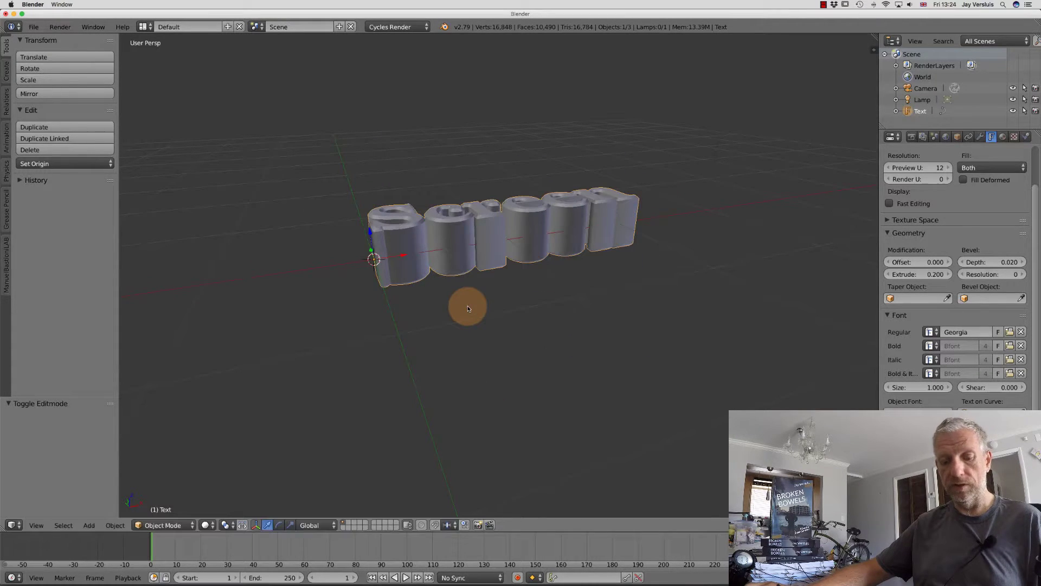
- Rotate the text object about 70.5° around the global X axis so that it stands upright
key("r")
key("x")
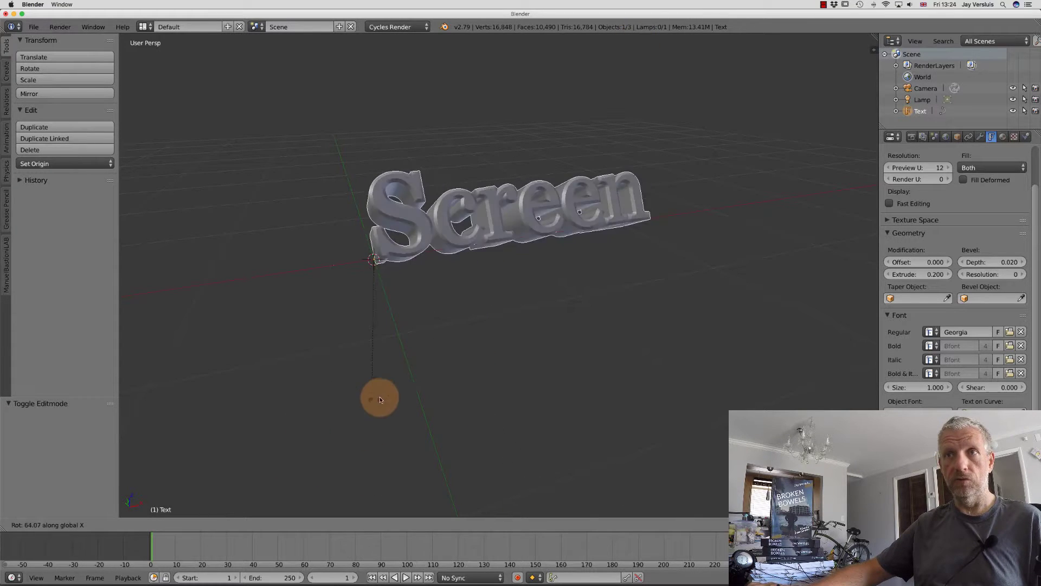
left_click(356, 397)
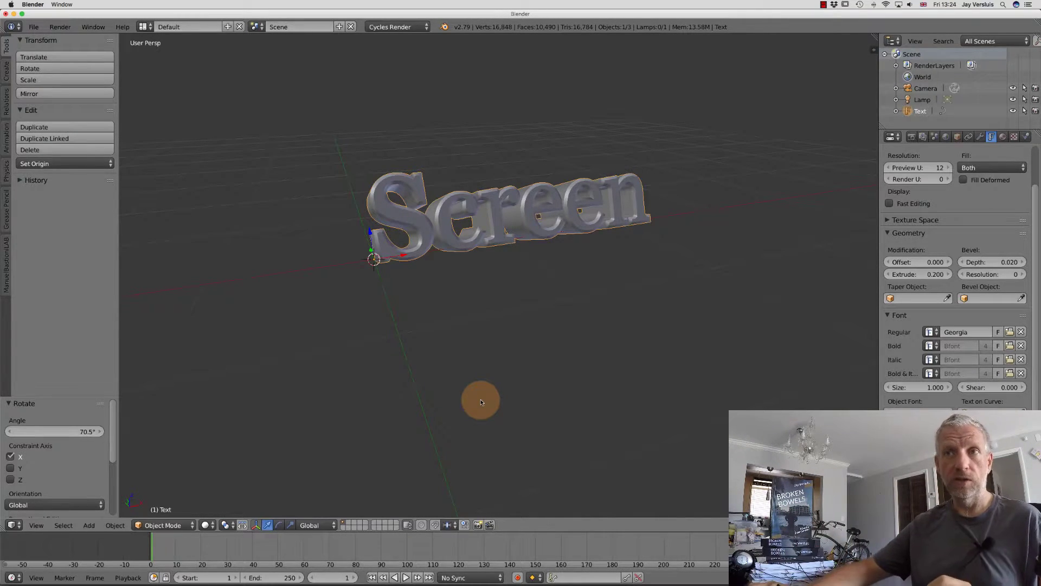
- Convert the text object to a mesh using Mesh from Curve/Meta/Surf/Text
scroll(545, 247, "up", 4, "ctrl")
scroll(545, 247, "down", 1, "ctrl")
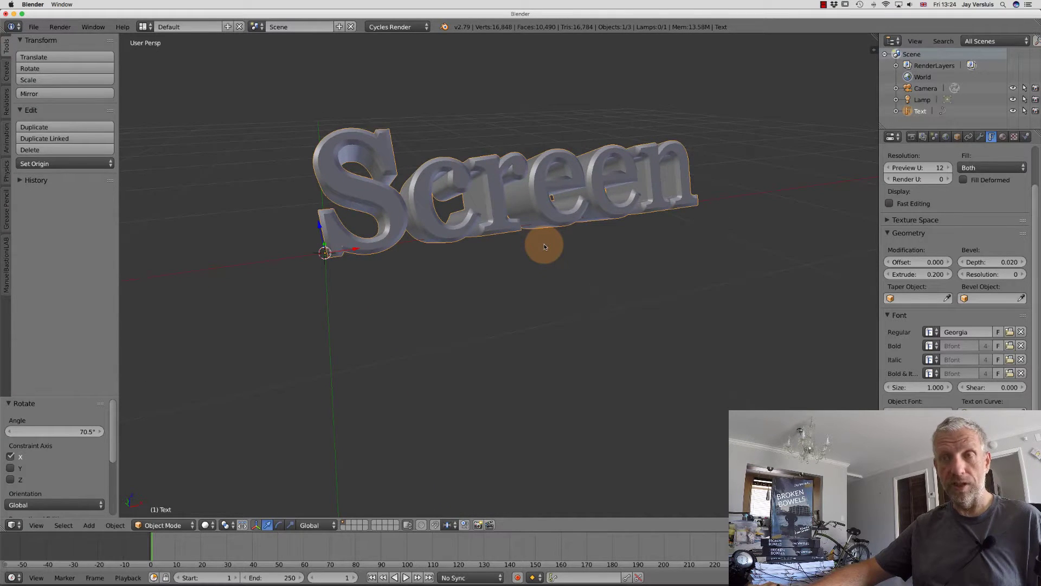
scroll(544, 246, "up", 3, "shift")
scroll(545, 246, "up", 2, "shift")
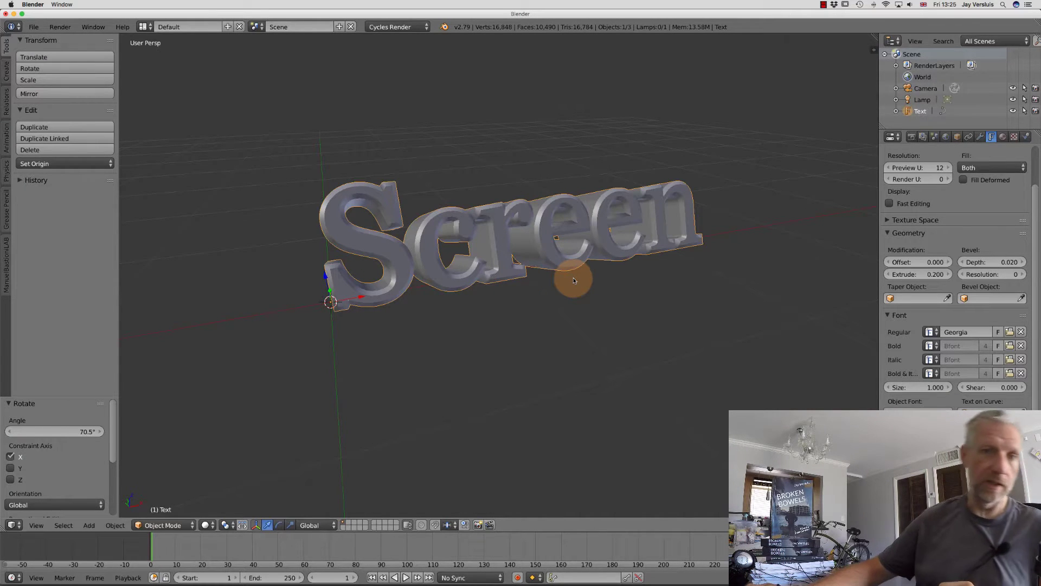
left_click(115, 525)
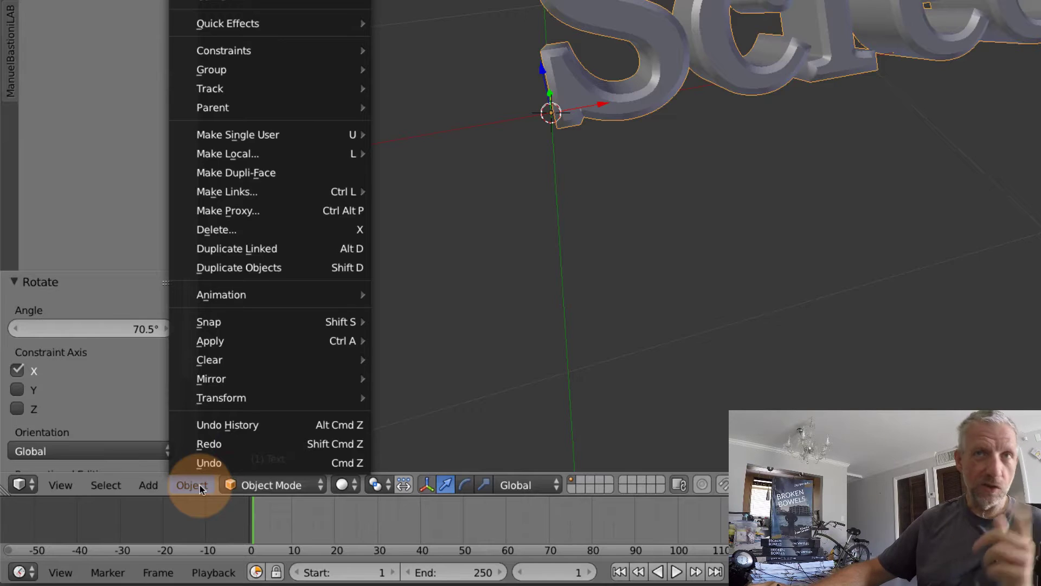
mouse_move(277, 87)
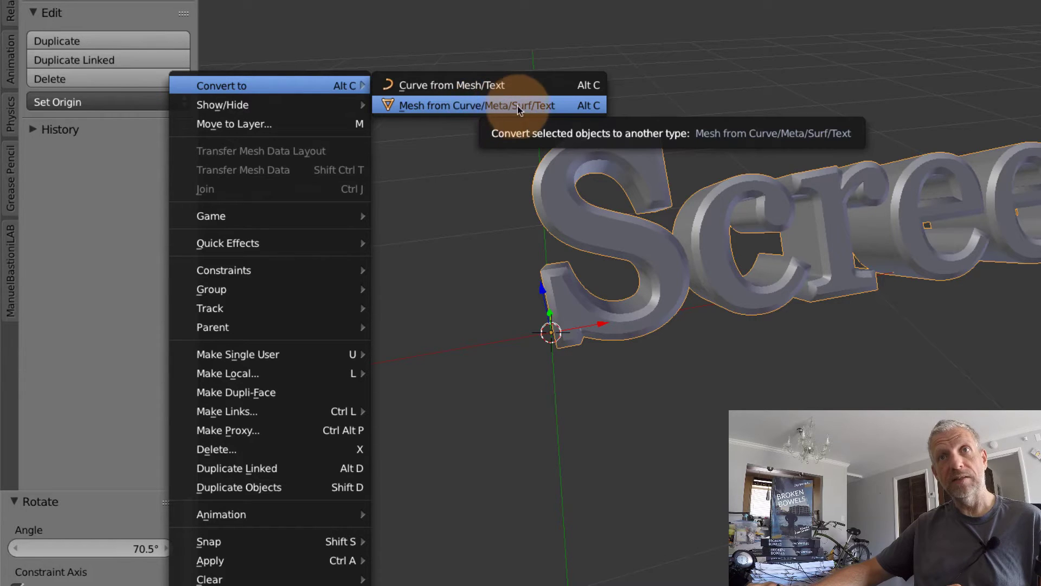
left_click(560, 106)
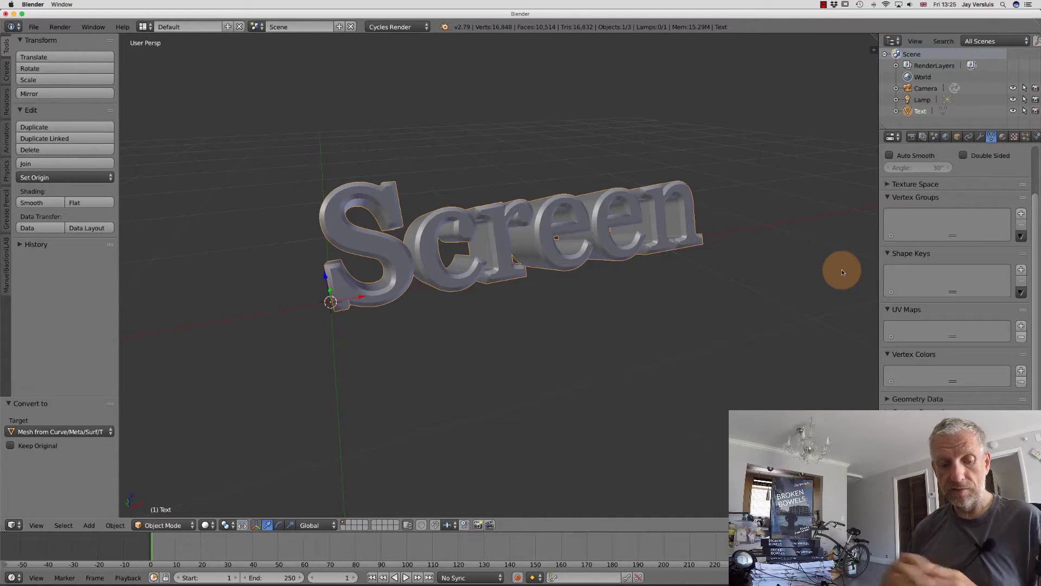
- Examine the converted text's mesh geometry from several angles in Edit Mode and return to Object Mode
key("Tab")
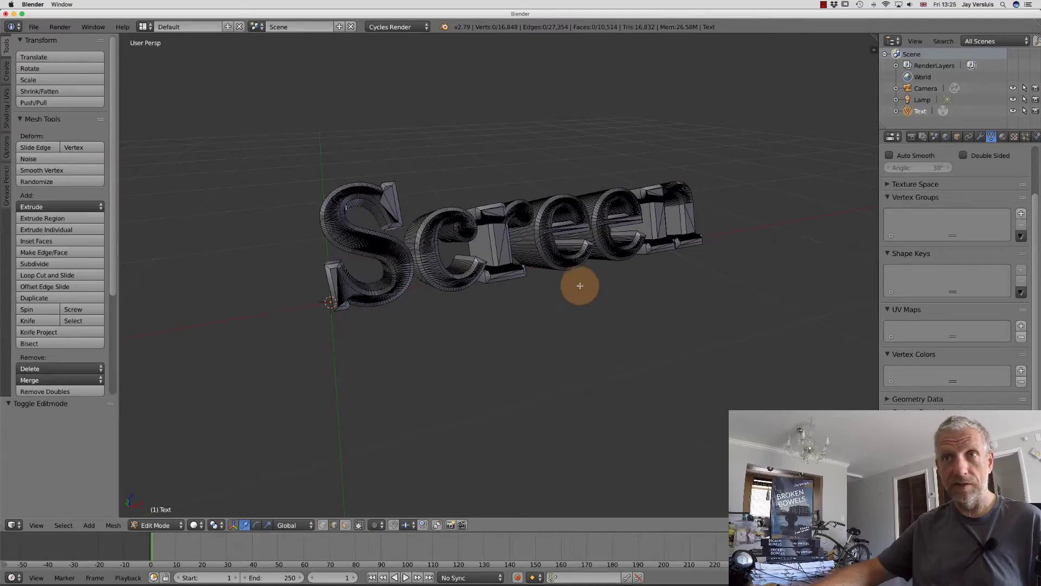
scroll(577, 284, "up", 10)
scroll(578, 285, "down", 5)
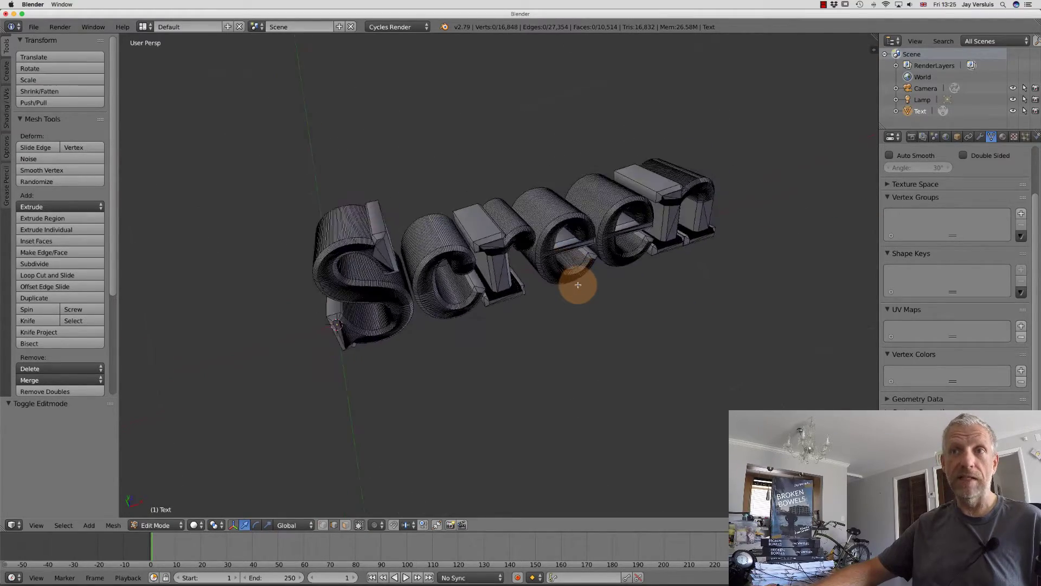
scroll(578, 285, "left", 10)
scroll(578, 285, "down", 5)
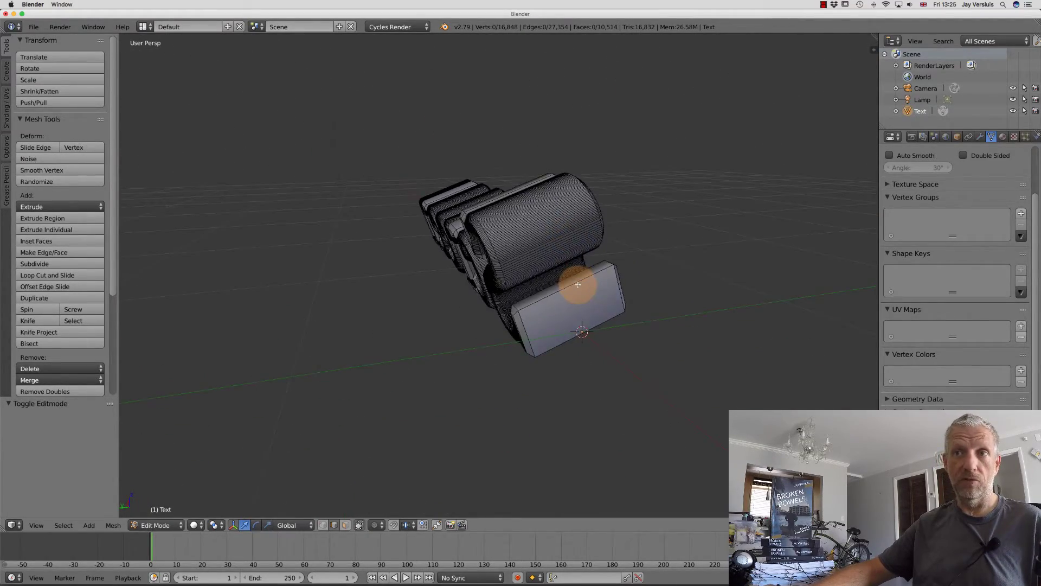
scroll(578, 284, "right", 10)
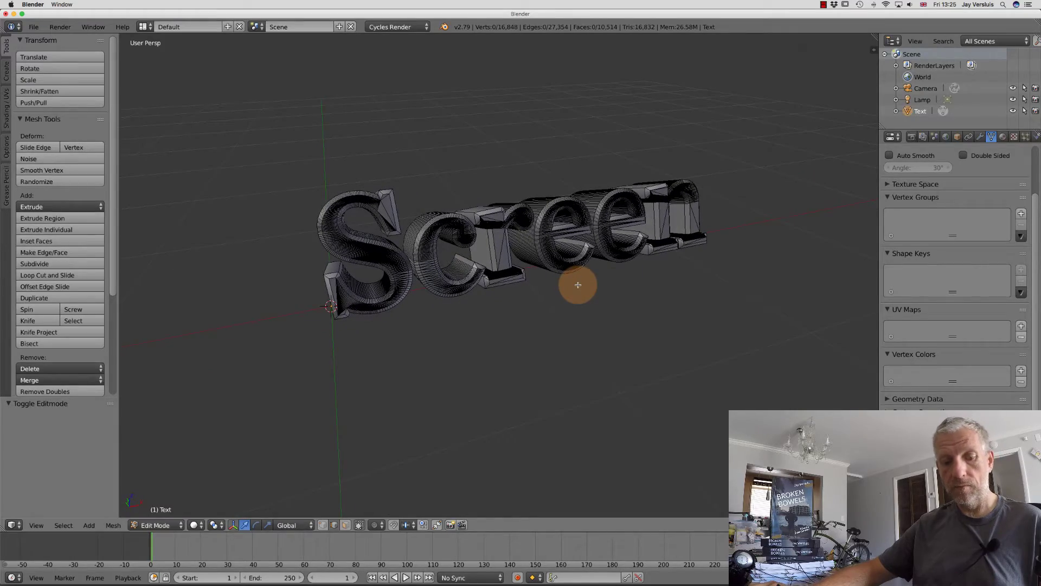
key("Tab")
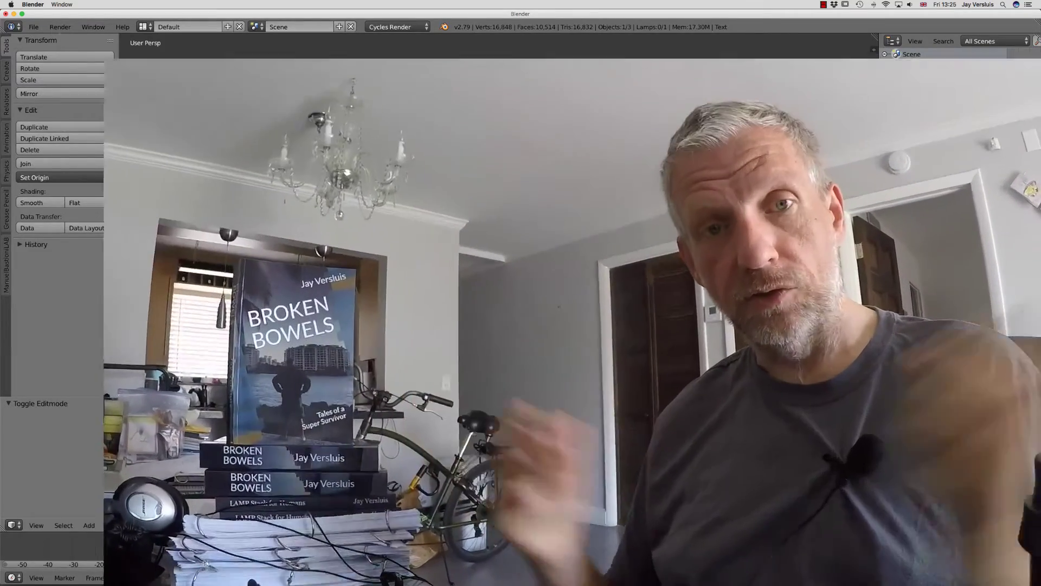